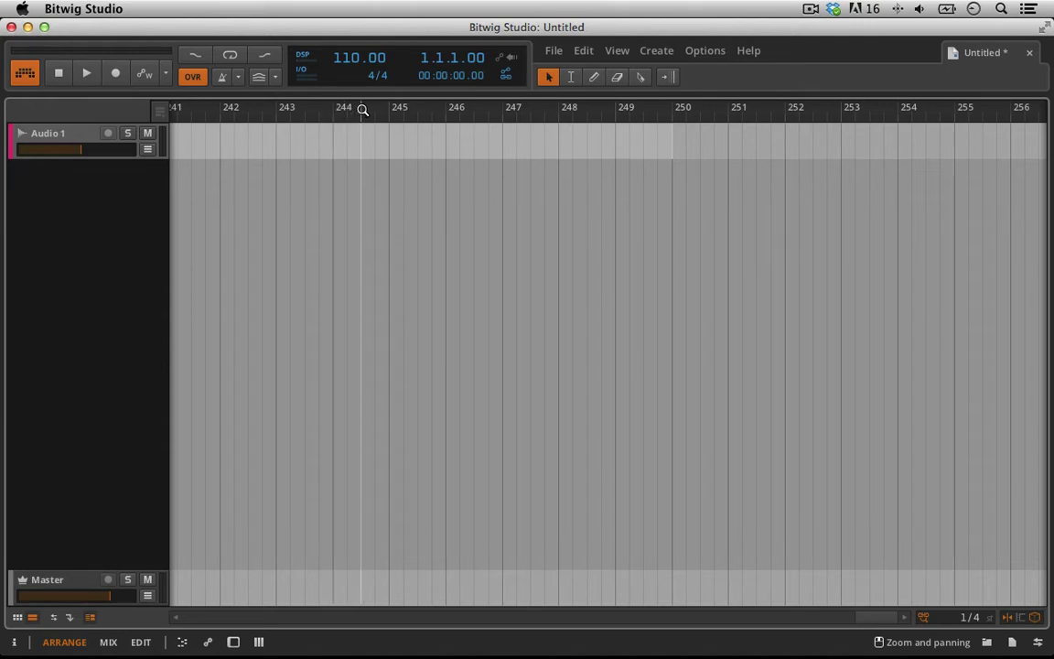
# - Add the song "Rule The World (Sebastien Remix)" from the music browser to track Audio 1, starting at bar 1
pyautogui.moveTo(362, 110)
pyautogui.mouseDown()
pyautogui.moveTo(378, 37)
pyautogui.moveTo(529, 33)
pyautogui.mouseUp()
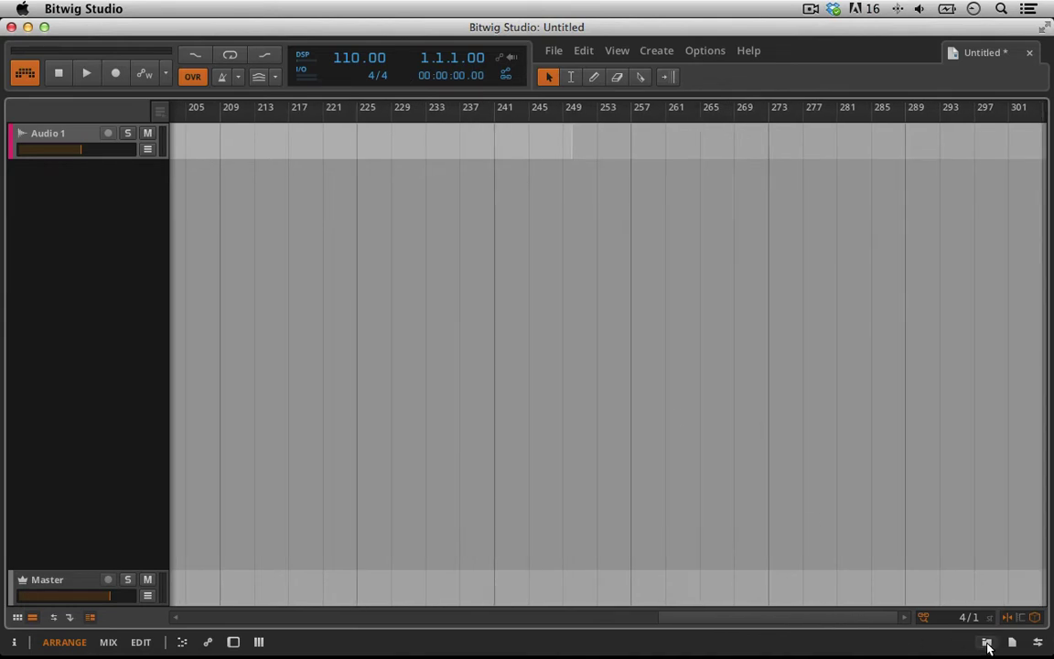
pyautogui.click(986, 643)
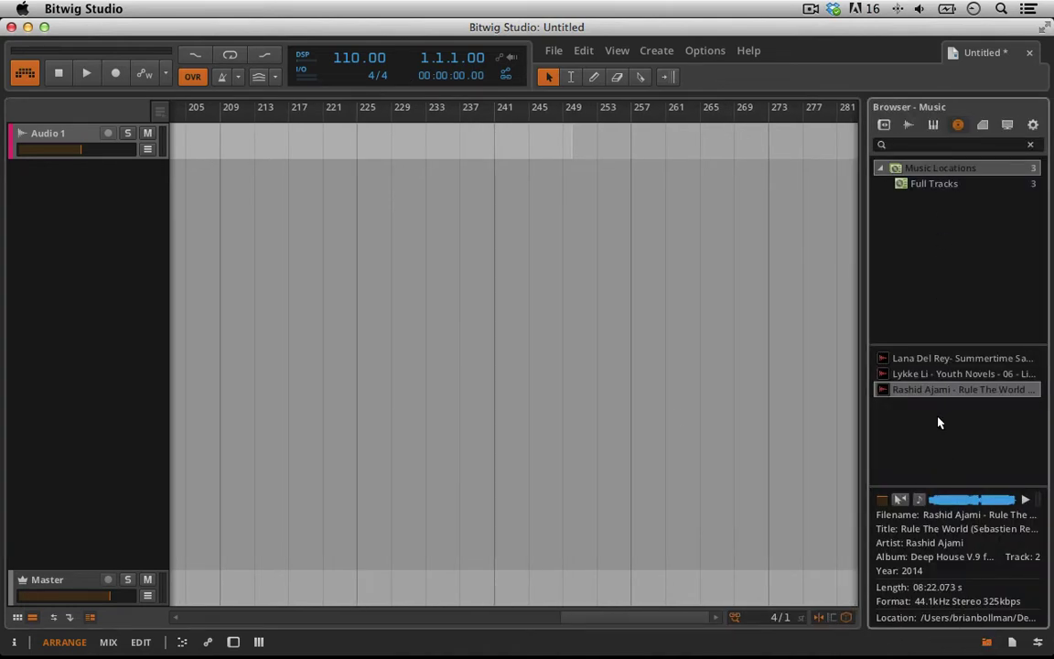
pyautogui.moveTo(929, 390); pyautogui.dragTo(220, 142)
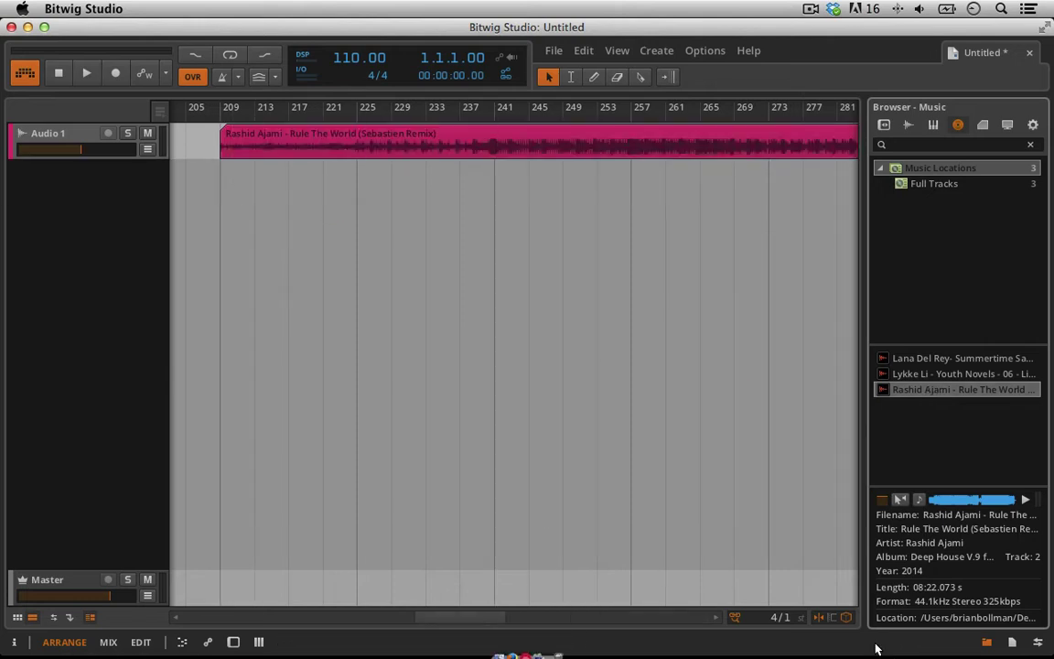
pyautogui.click(986, 641)
pyautogui.moveTo(345, 106); pyautogui.dragTo(383, 112)
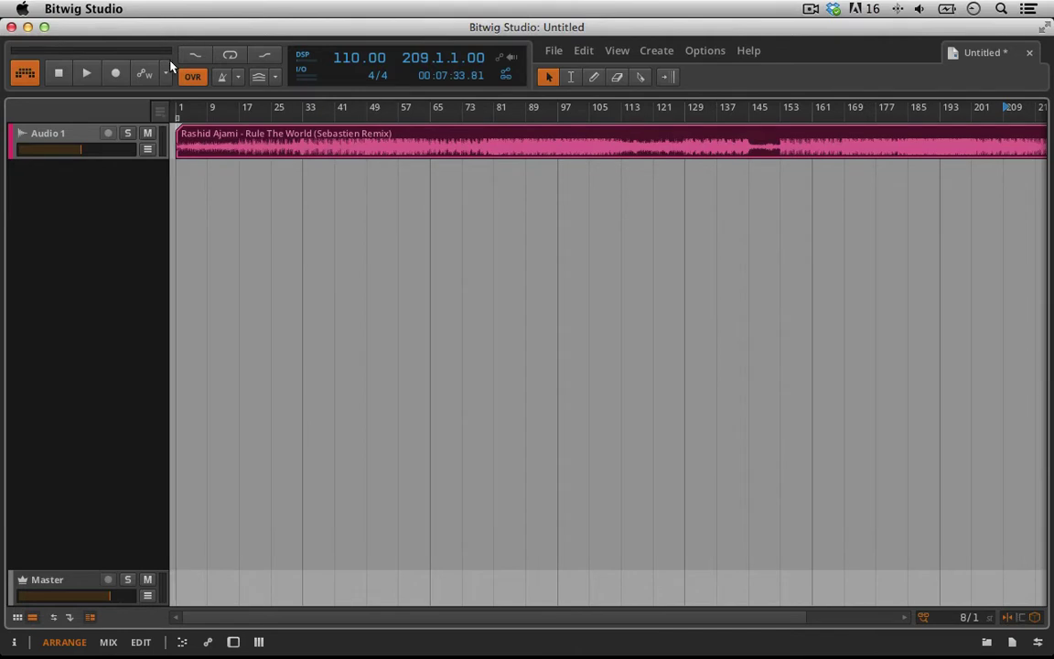
# - Play the song from bar 1 with the metronome on to compare its beat, and stop playback
pyautogui.click(86, 73)
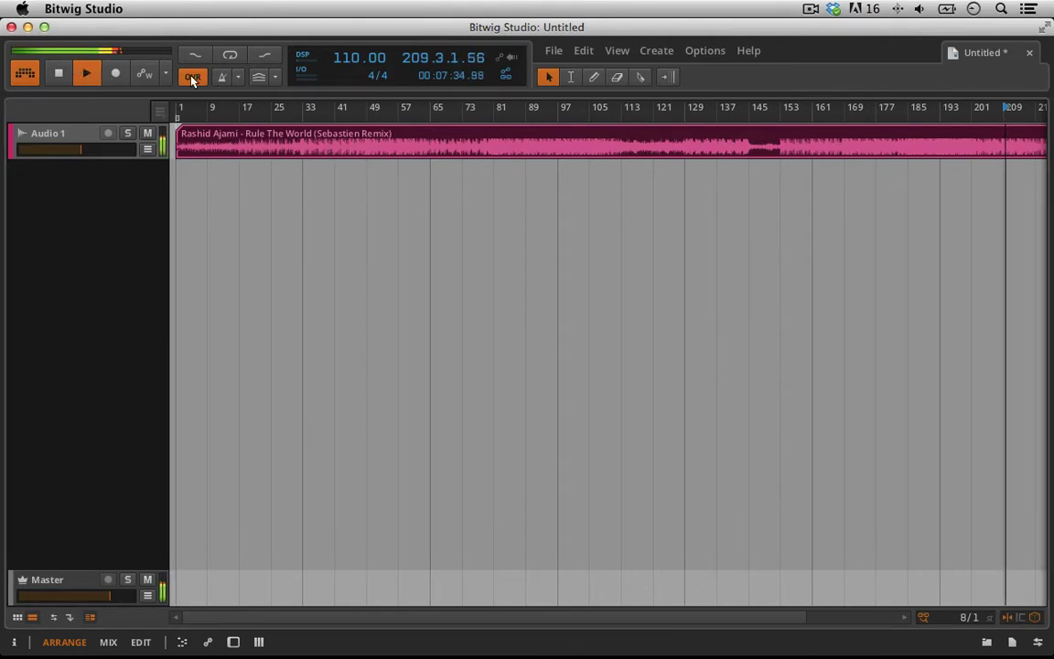
pyautogui.click(59, 74)
pyautogui.click(84, 74)
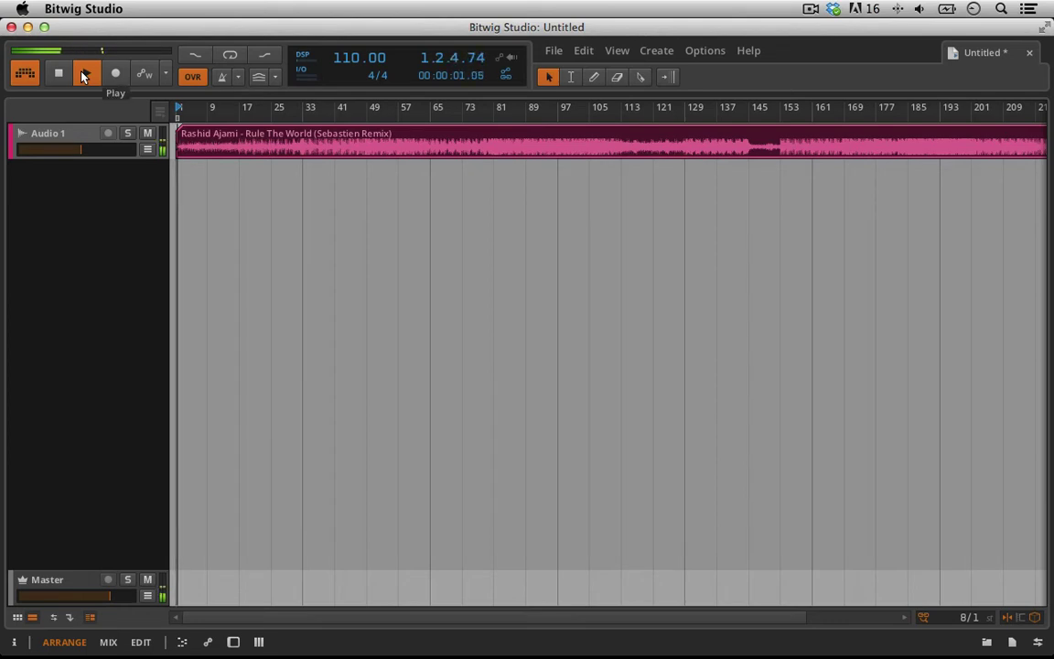
pyautogui.click(217, 81)
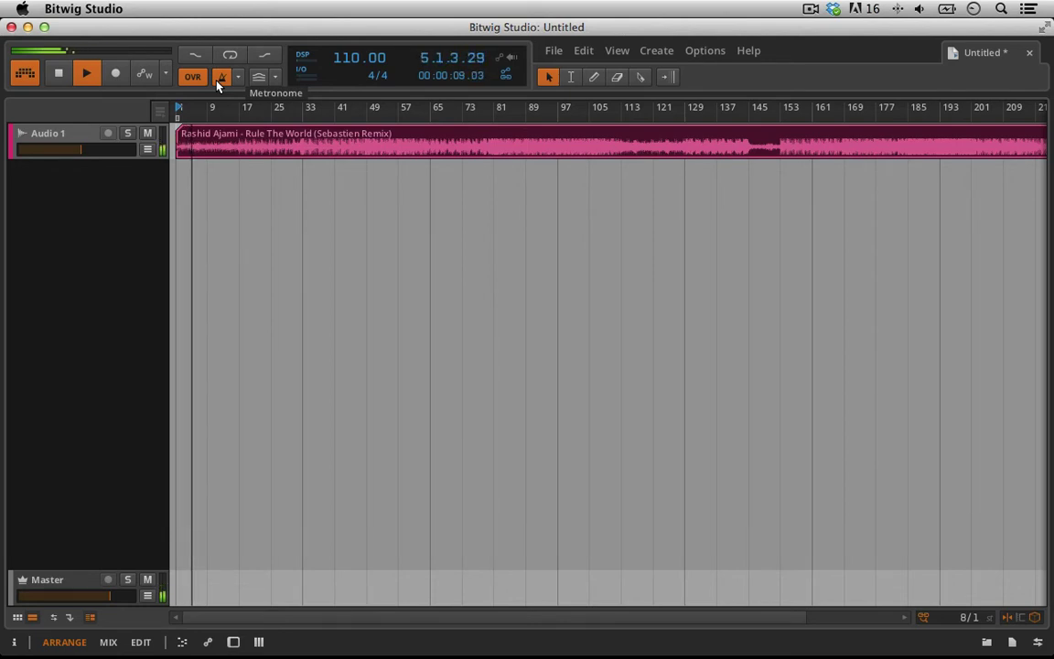
pyautogui.press('space')
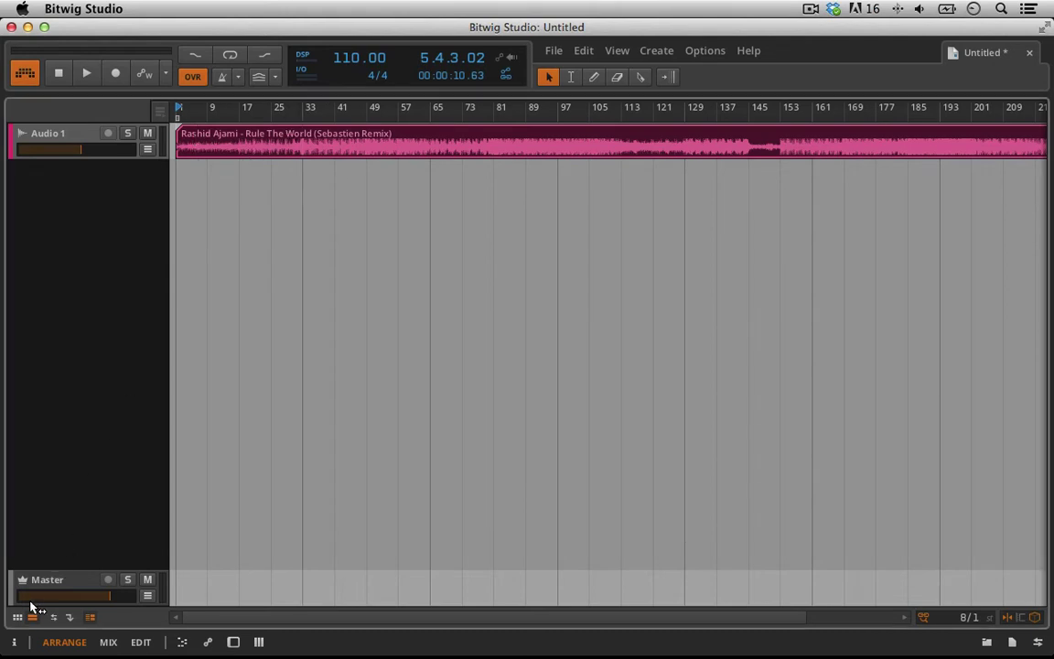
# - Set the audio event's tempo to 120 in the inspector and the project tempo to 120 BPM
pyautogui.click(16, 641)
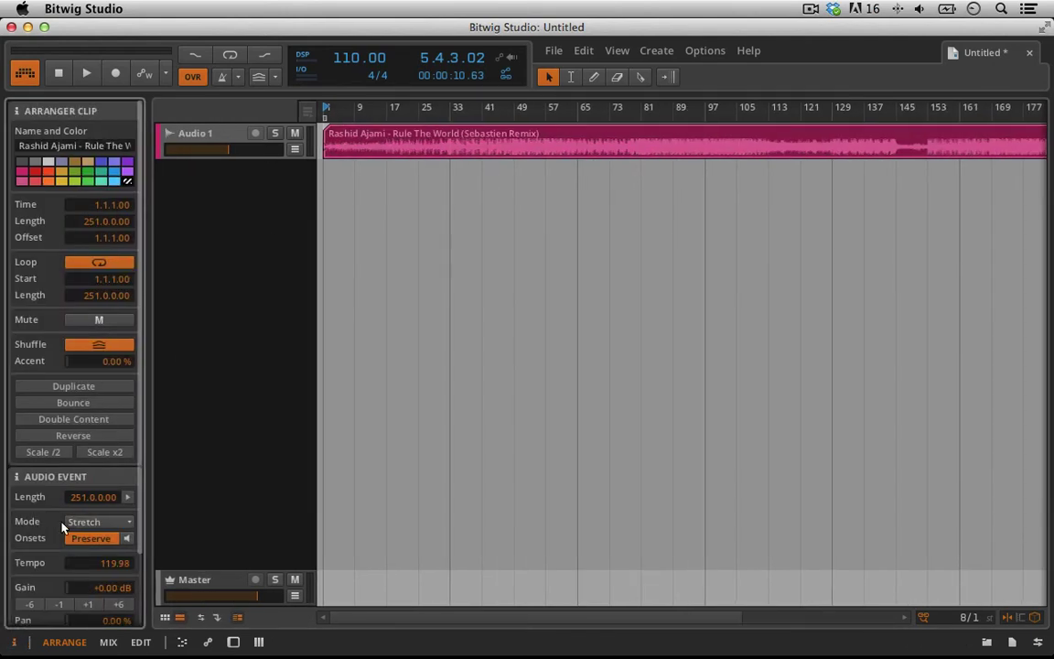
pyautogui.doubleClick(125, 569)
pyautogui.write('120')
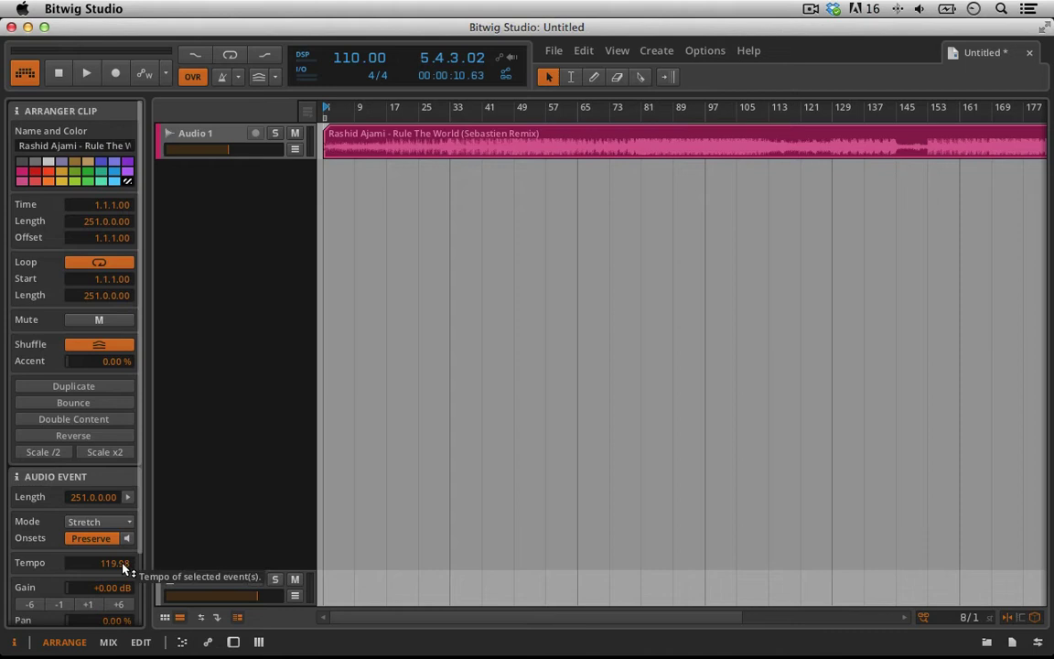
pyautogui.press('Return')
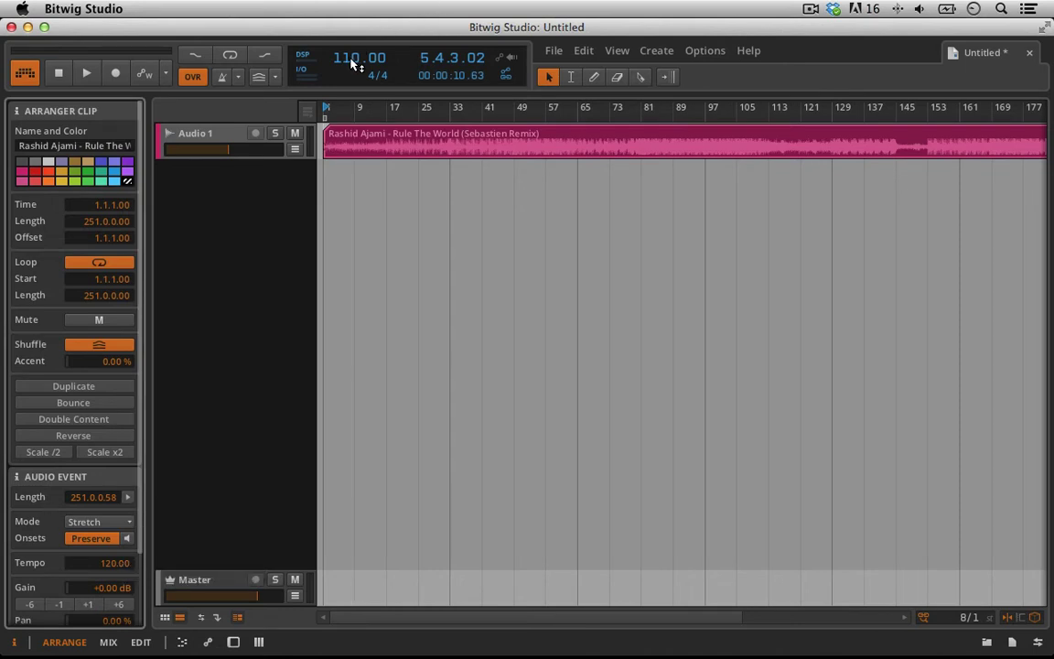
pyautogui.moveTo(355, 64); pyautogui.dragTo(355, 45)
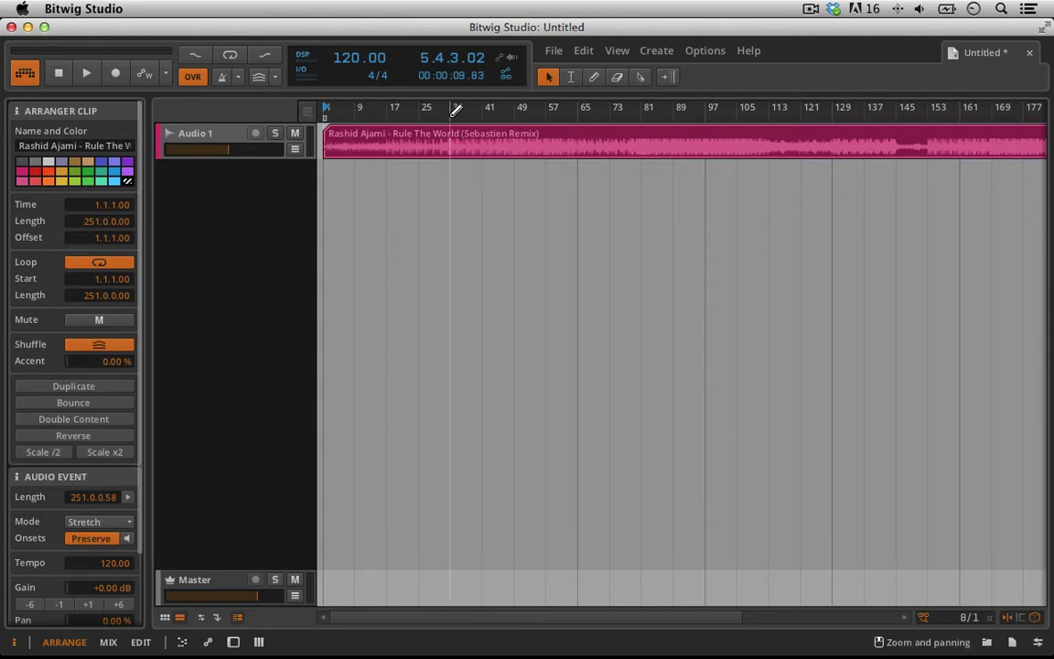
# - Change the audio event's playback mode to Stretch HD
pyautogui.moveTo(456, 107); pyautogui.dragTo(394, 91)
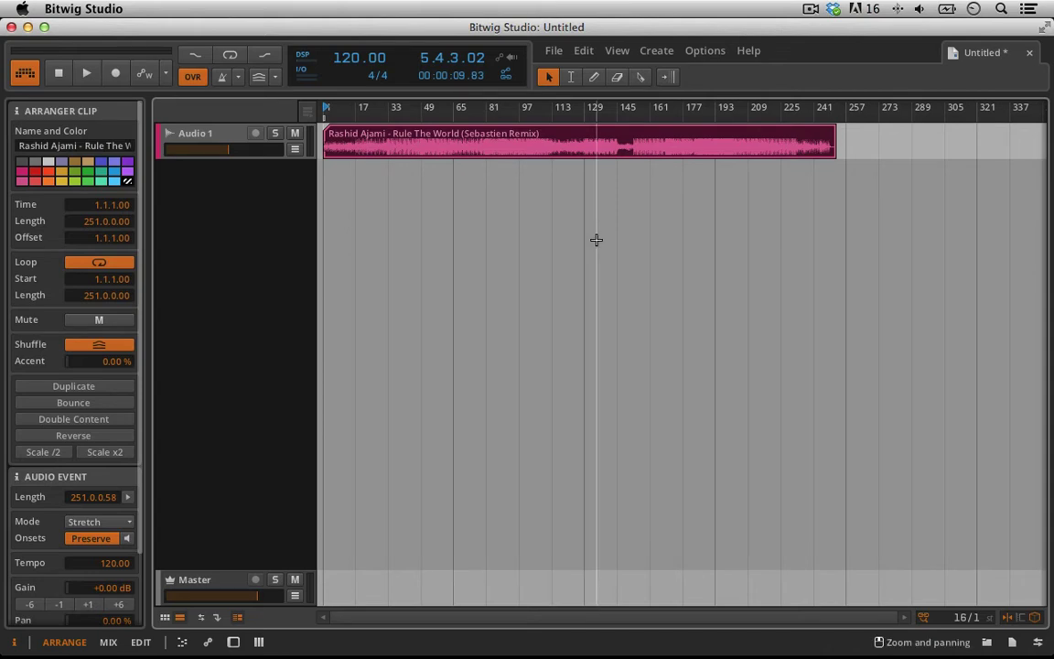
pyautogui.click(115, 523)
pyautogui.click(115, 536)
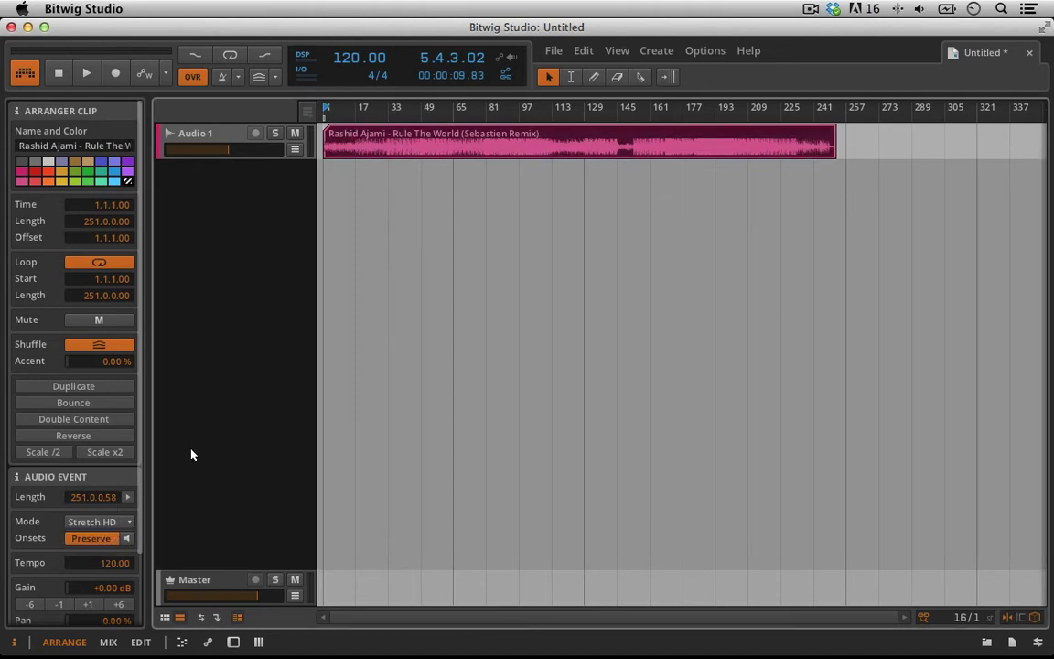
# - Play the song with the metronome on, skip ahead to around bar 161 to check the timing, and stop
pyautogui.click(220, 78)
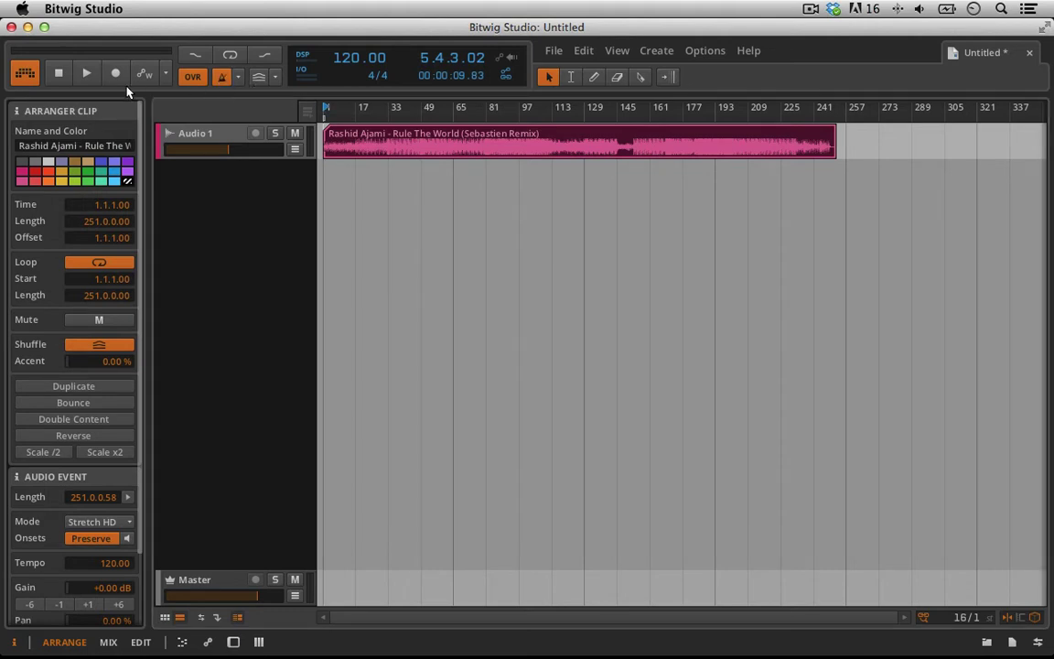
pyautogui.click(87, 73)
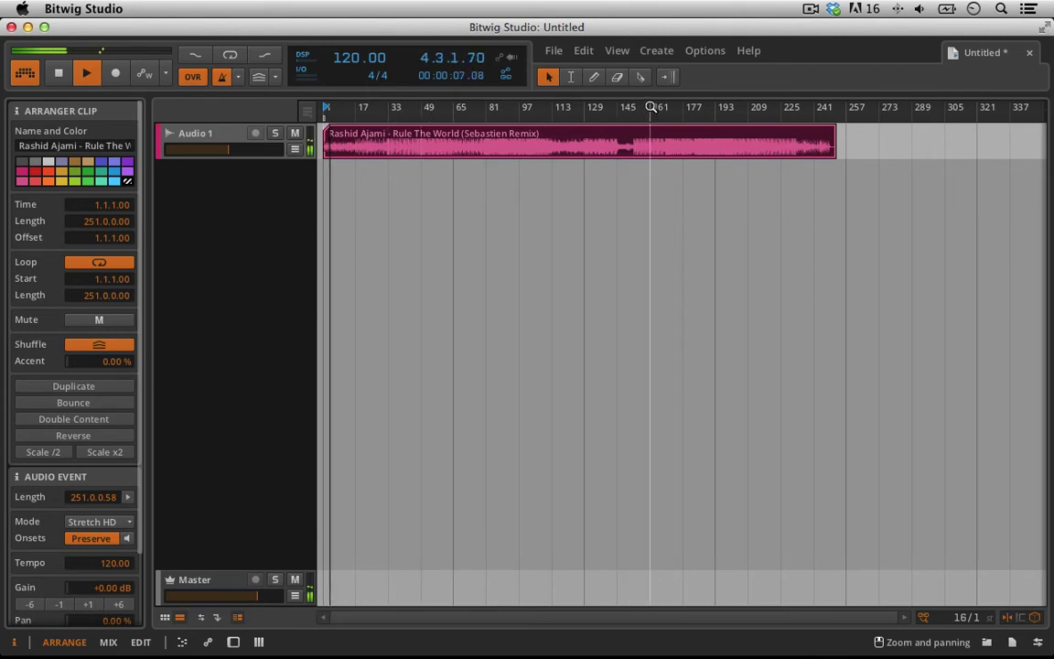
pyautogui.click(651, 108)
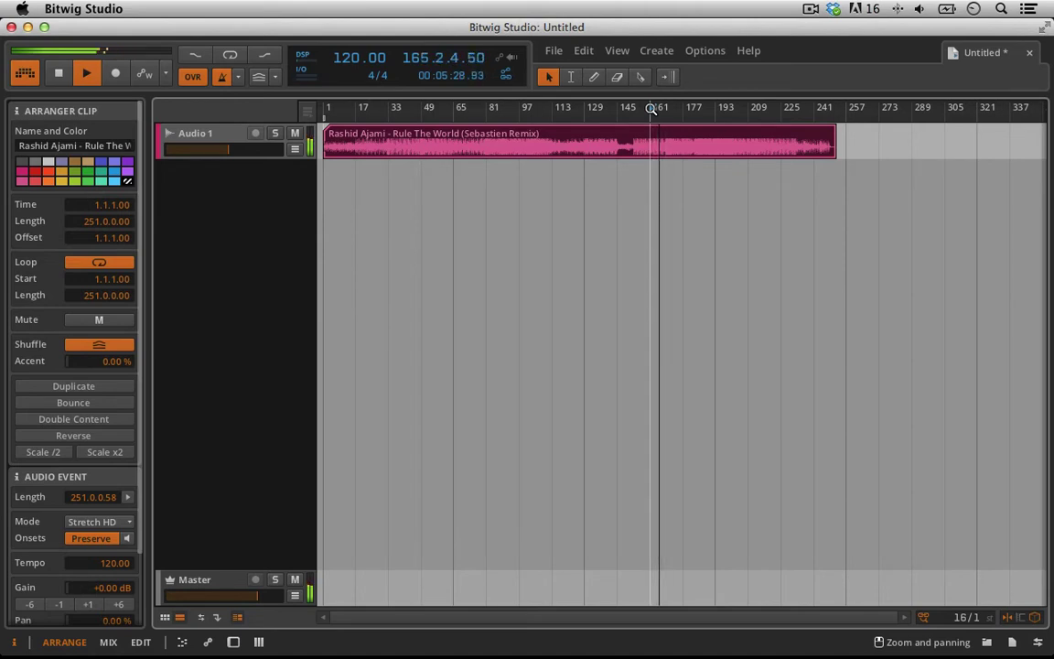
pyautogui.press('space')
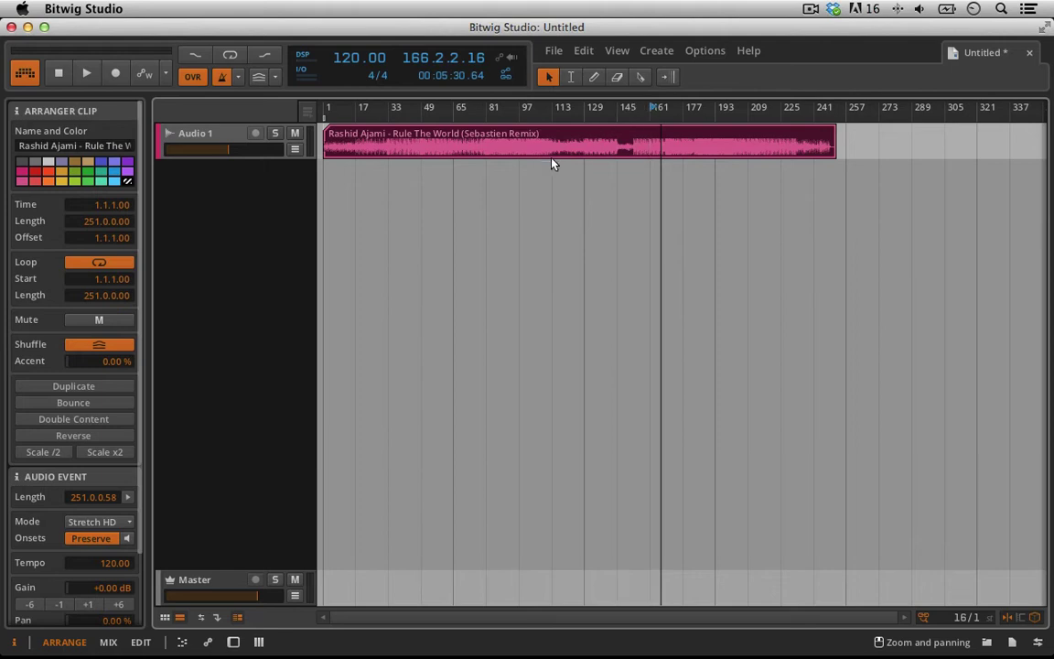
# - Play the song from bar 1 without the metronome, skip to around bar 33, and stop playback
pyautogui.click(325, 109)
pyautogui.press('space')
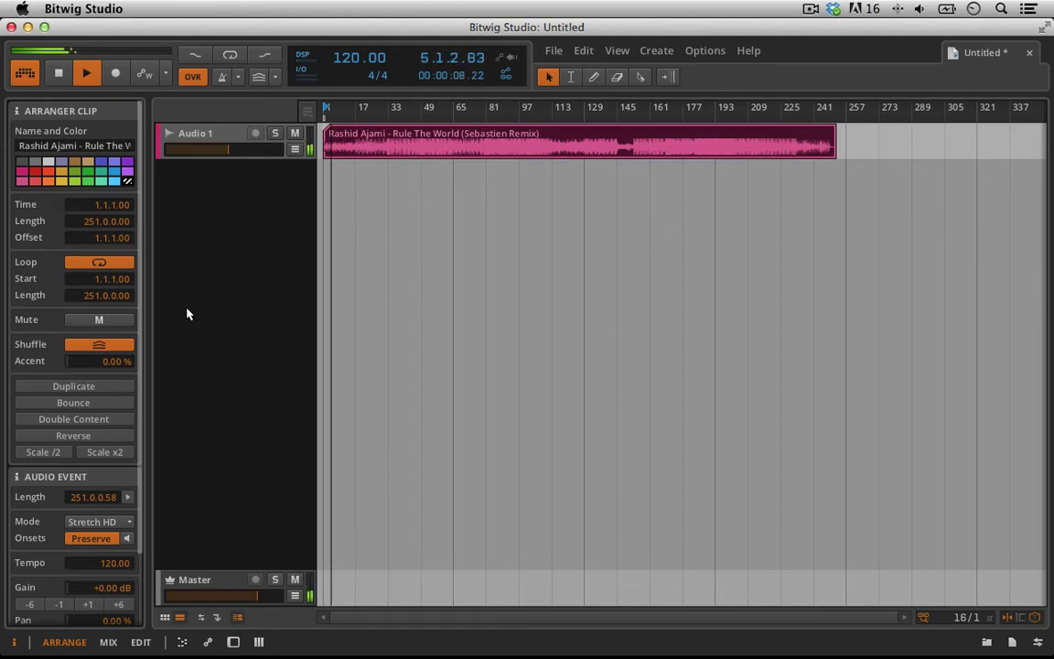
pyautogui.click(393, 109)
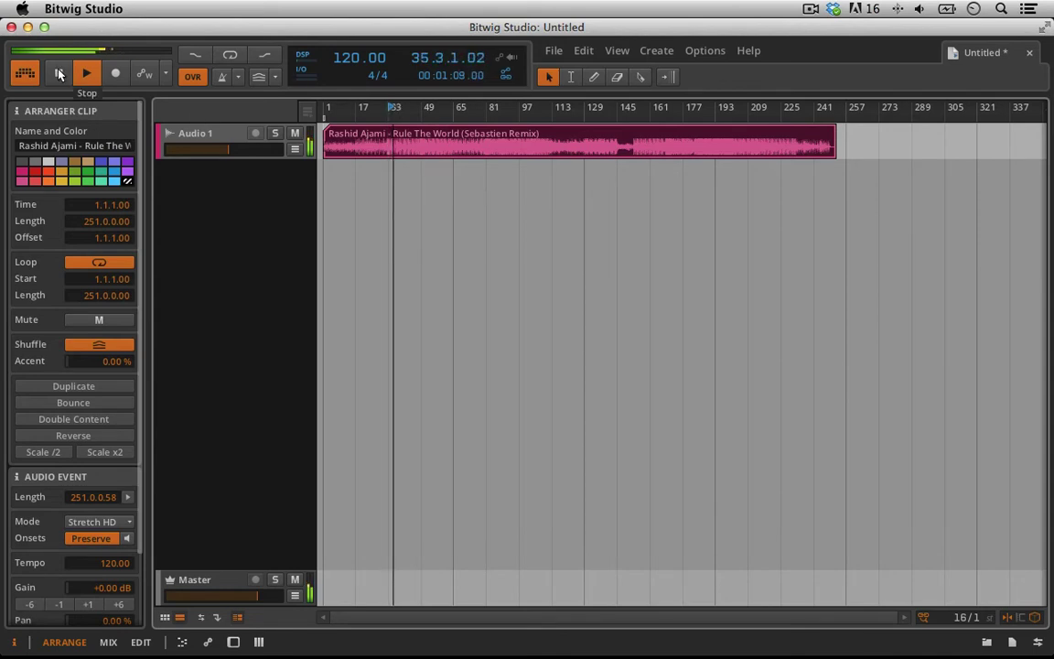
pyautogui.click(60, 74)
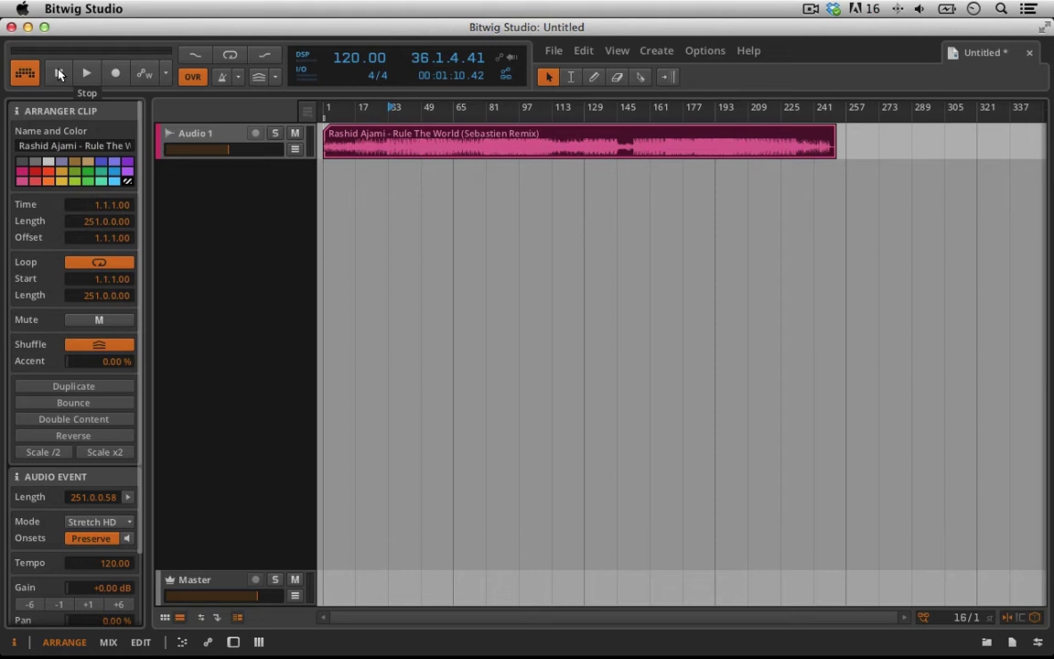
# - Open the clip in an enlarged detail editor and play from bar 33 to about bar 36 to find the downbeat
pyautogui.doubleClick(395, 139)
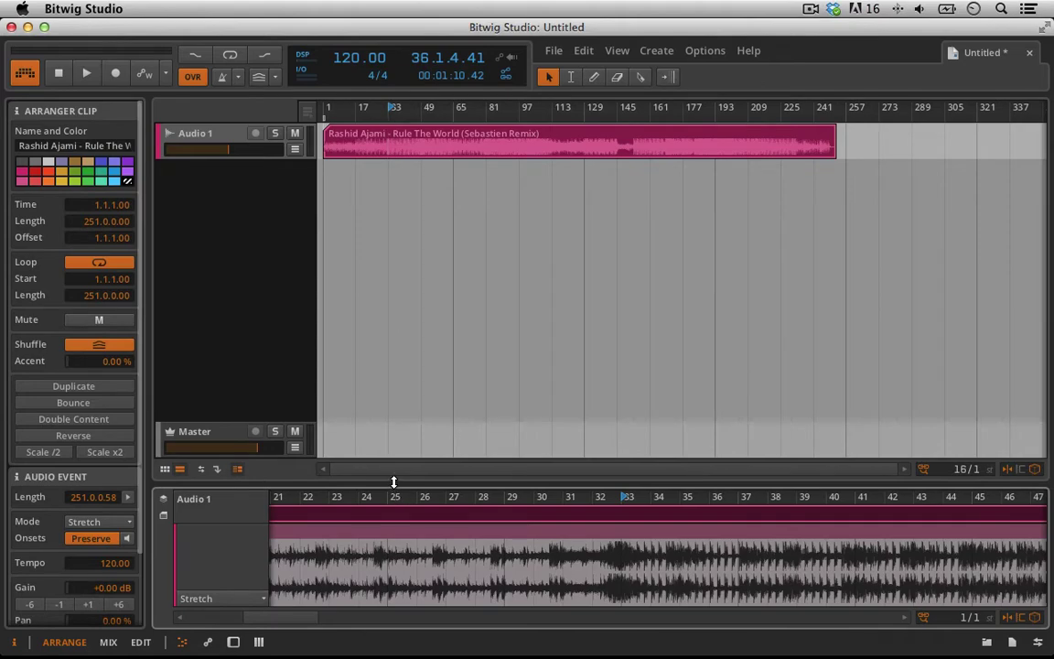
pyautogui.moveTo(394, 483); pyautogui.dragTo(371, 263)
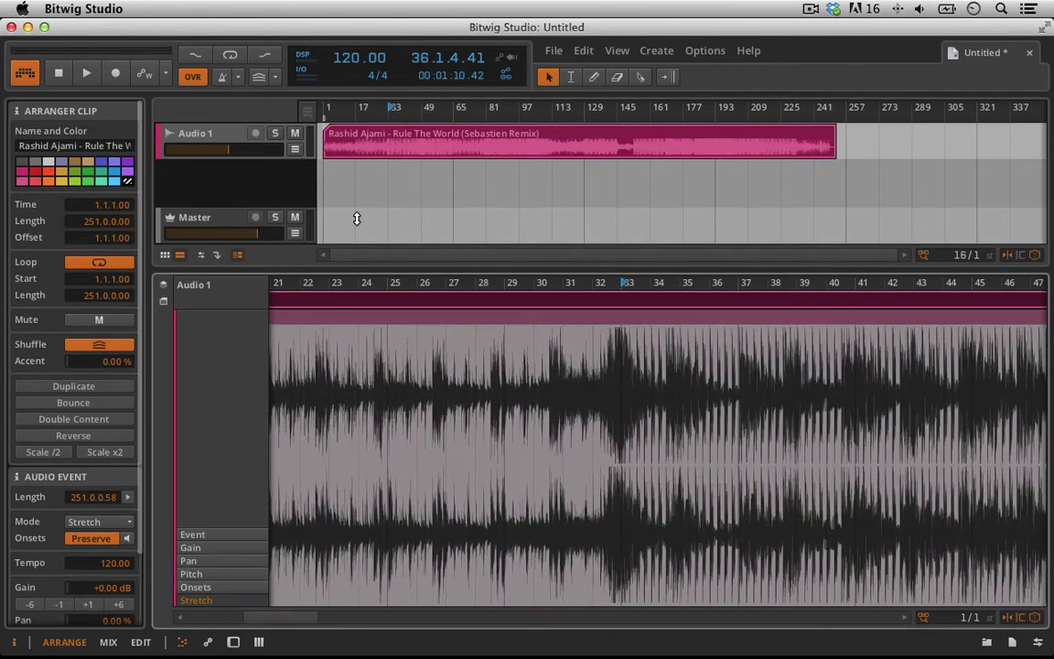
pyautogui.moveTo(638, 281); pyautogui.dragTo(576, 282)
pyautogui.press('space')
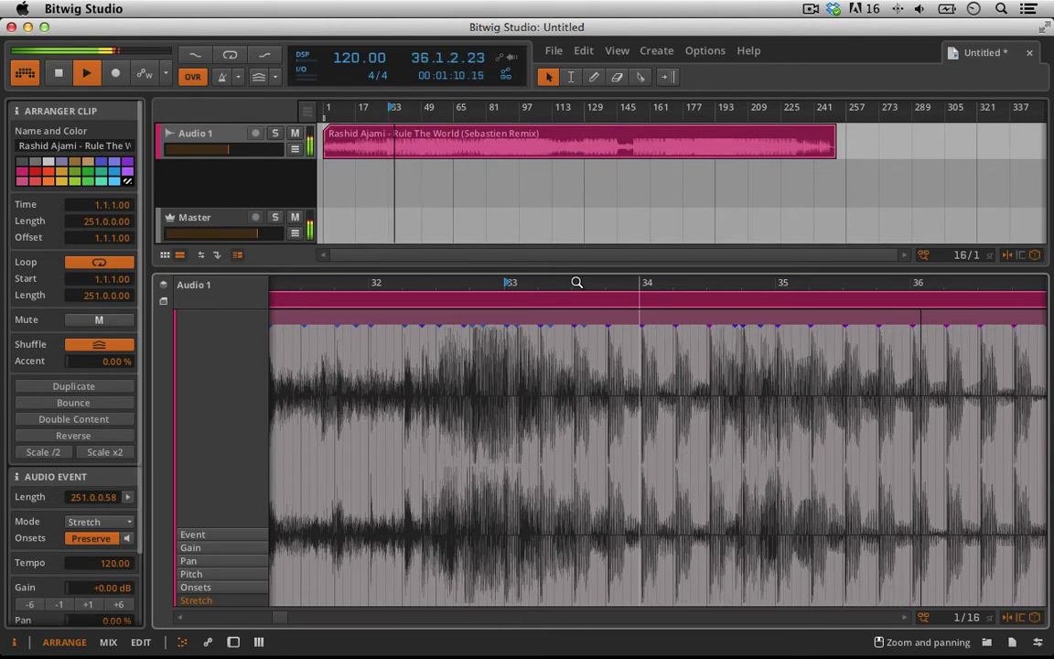
pyautogui.press('space')
# - Add a beat marker exactly at the start of the kick transient just after 36.1, and select it
pyautogui.moveTo(929, 281); pyautogui.dragTo(830, 338)
pyautogui.moveTo(930, 384); pyautogui.dragTo(929, 494)
pyautogui.moveTo(795, 412); pyautogui.dragTo(857, 430)
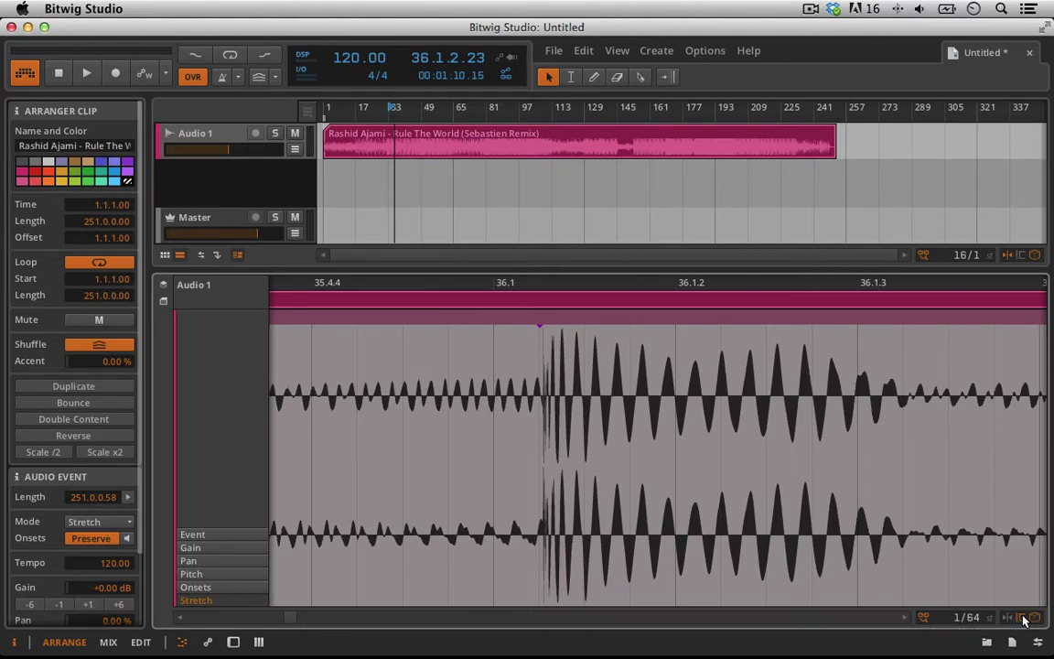
pyautogui.moveTo(544, 282); pyautogui.dragTo(527, 408)
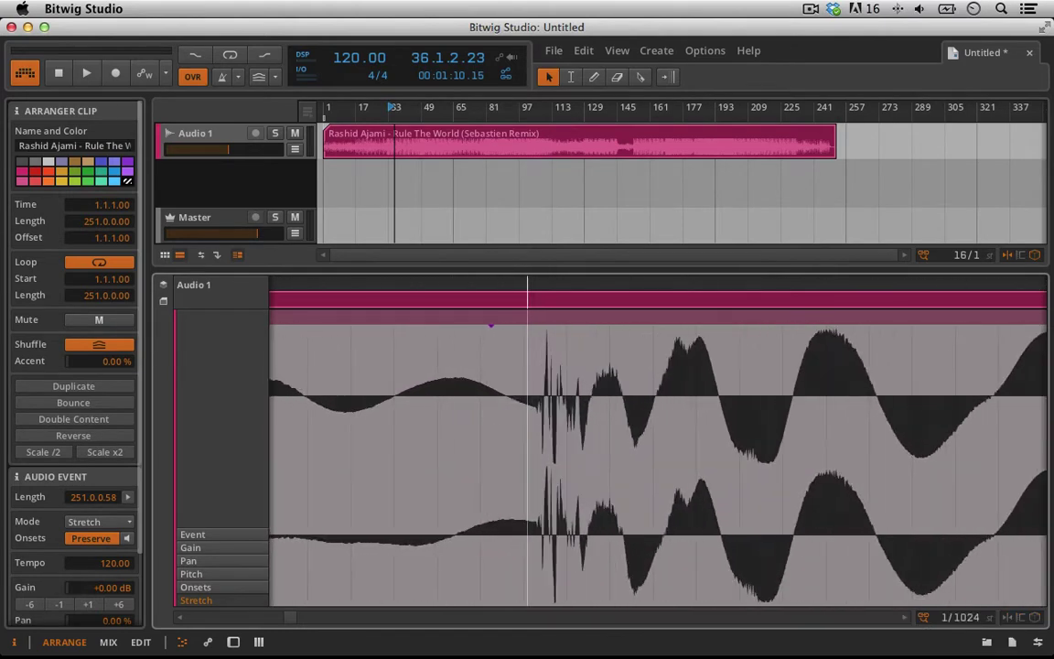
pyautogui.click(538, 365)
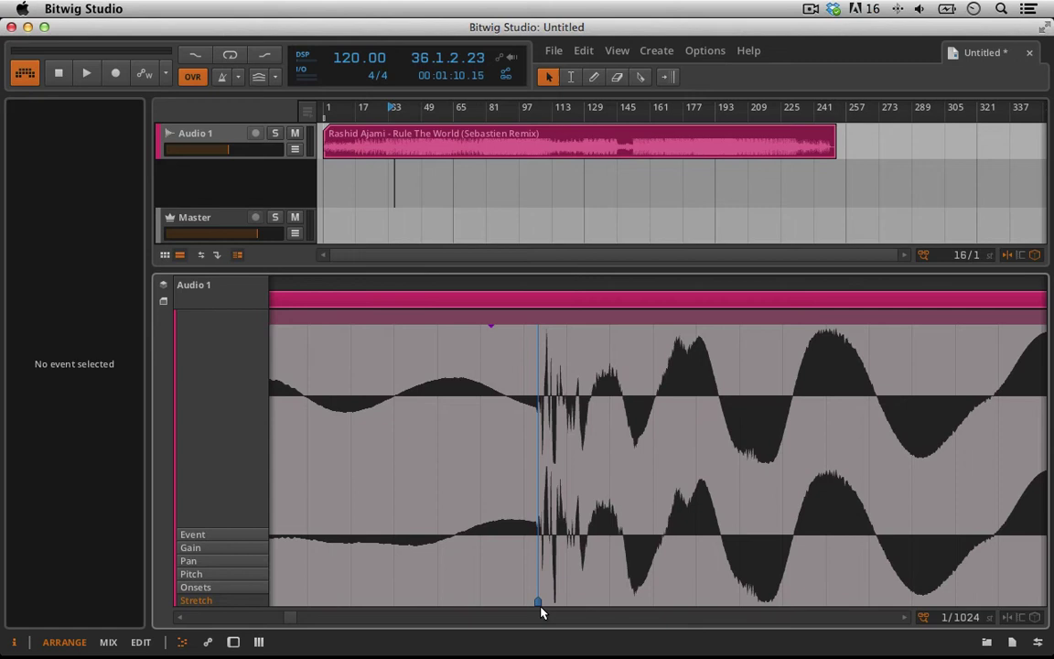
pyautogui.click(537, 602)
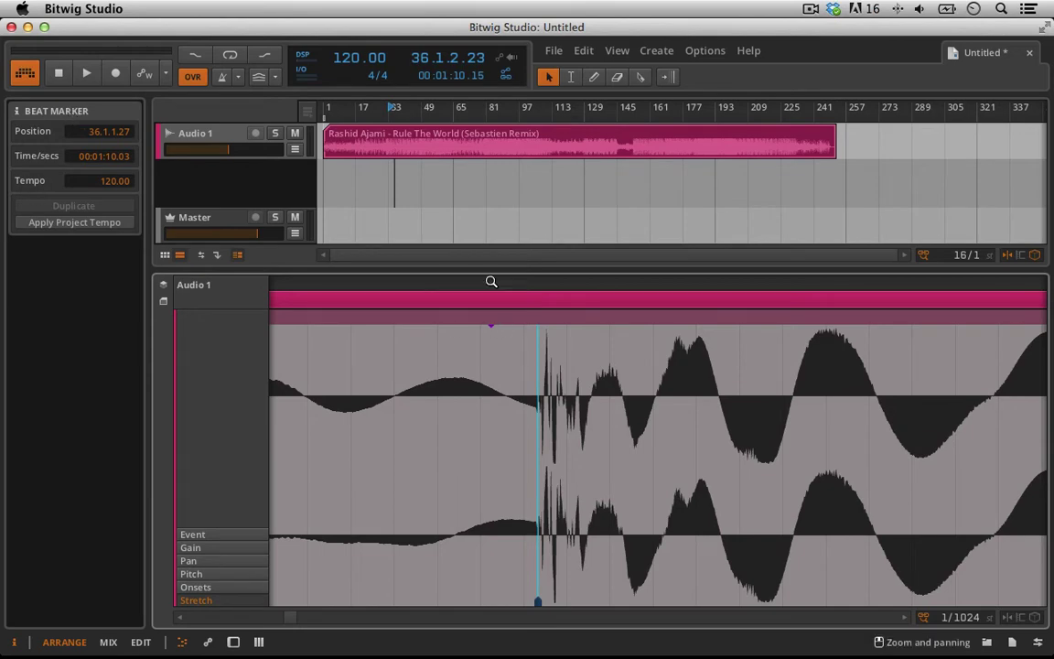
# - Move the beat marker with its kick transient onto the bar line at position 36.1.1.00
pyautogui.moveTo(442, 283)
pyautogui.mouseDown()
pyautogui.moveTo(429, 266)
pyautogui.moveTo(458, 307)
pyautogui.moveTo(508, 324)
pyautogui.mouseUp()
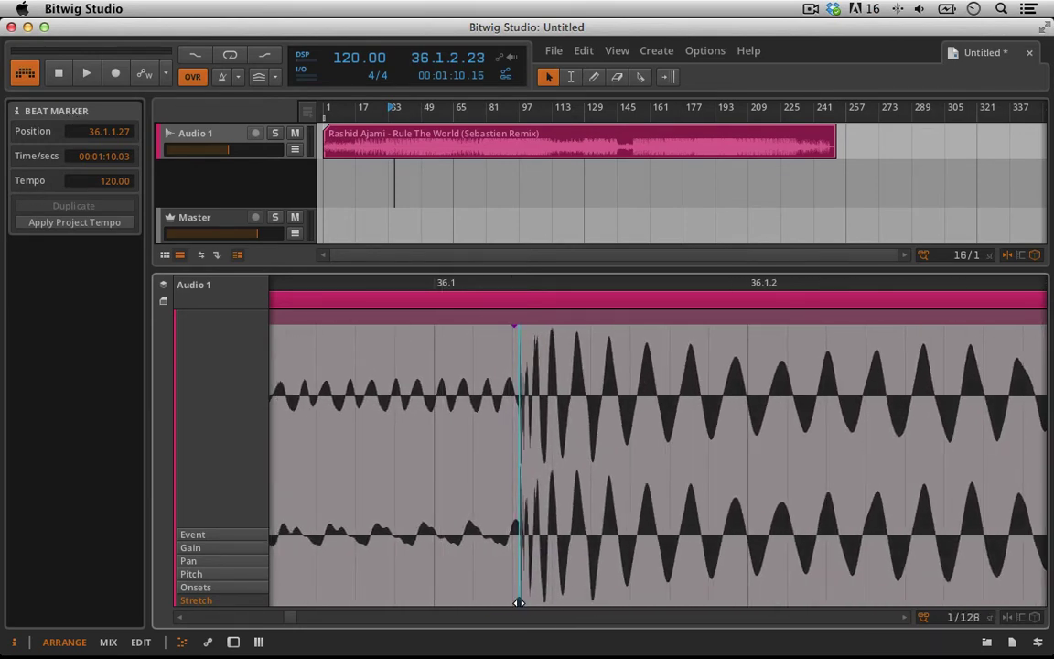
pyautogui.moveTo(518, 601); pyautogui.dragTo(443, 600)
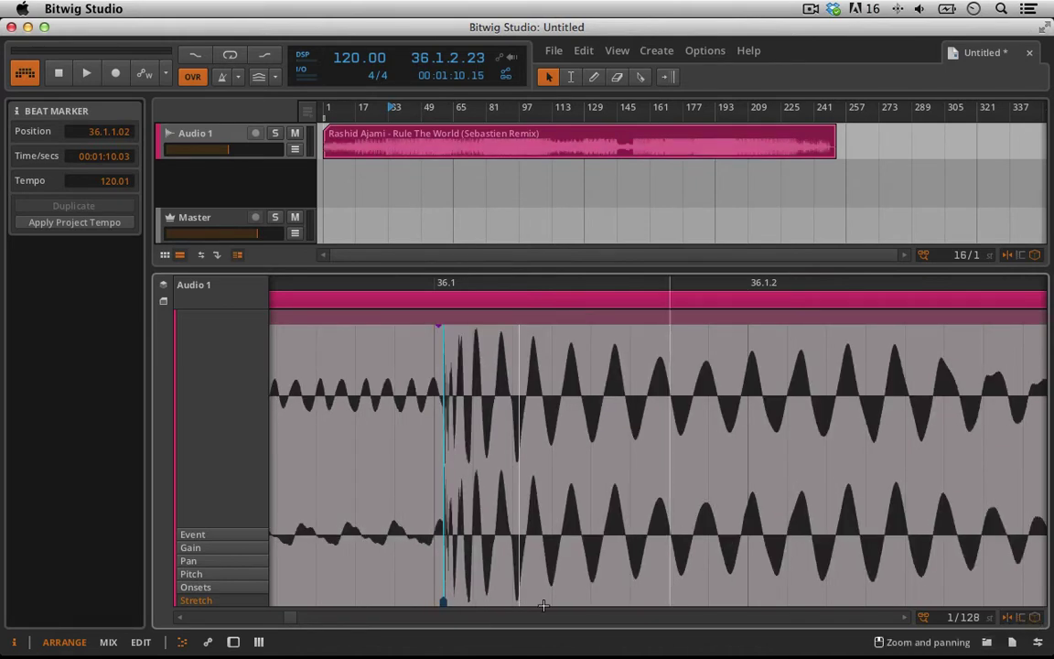
pyautogui.moveTo(444, 601); pyautogui.dragTo(434, 602)
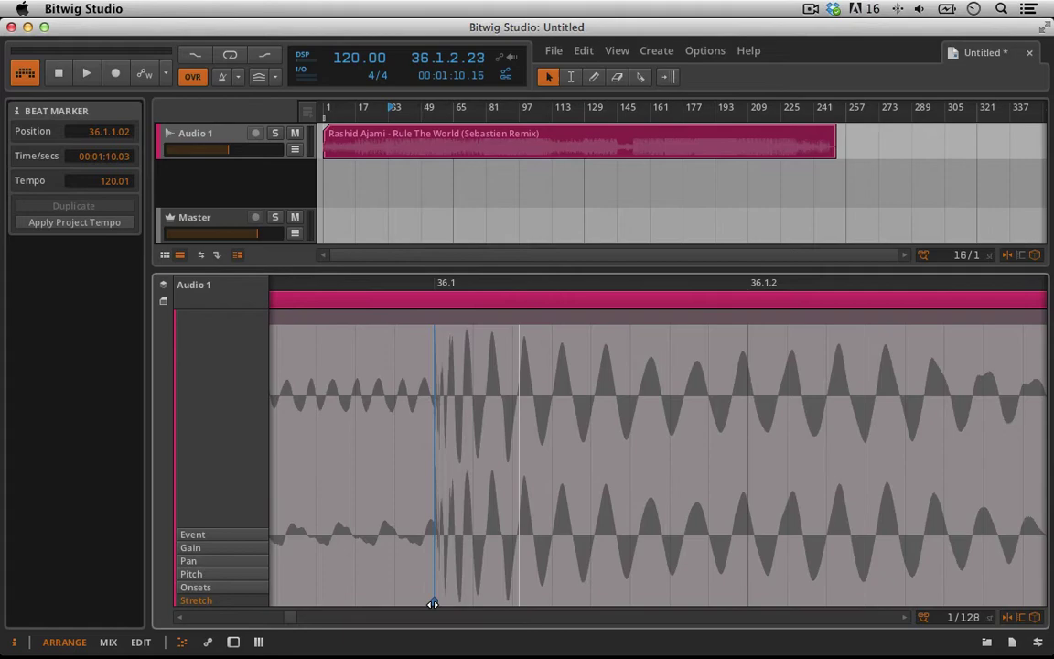
# - Play the song from bar 33 with the metronome on to check the timing around the beat marker
pyautogui.moveTo(424, 282)
pyautogui.mouseDown()
pyautogui.moveTo(416, 247)
pyautogui.moveTo(421, 338)
pyautogui.moveTo(535, 357)
pyautogui.moveTo(558, 384)
pyautogui.mouseUp()
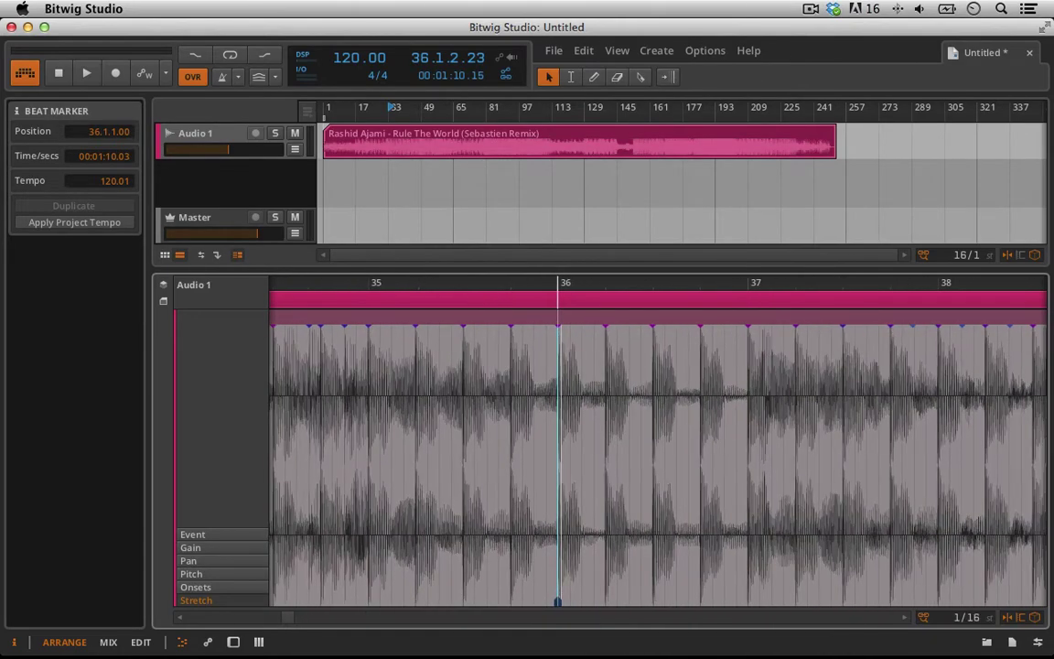
pyautogui.moveTo(545, 212); pyautogui.dragTo(428, 189)
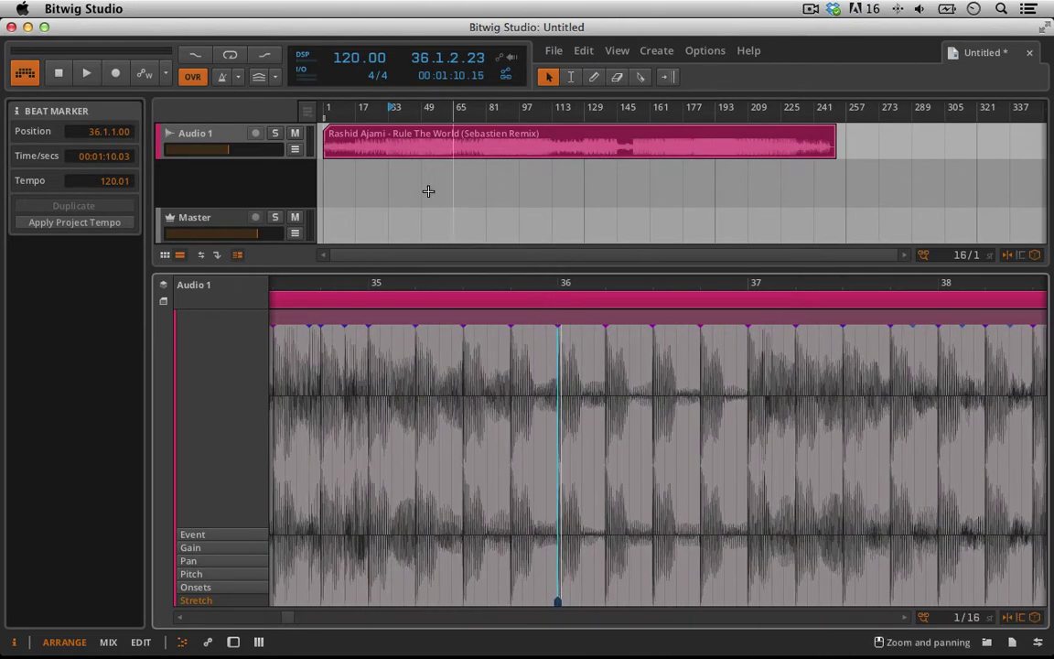
pyautogui.click(221, 77)
pyautogui.press('space')
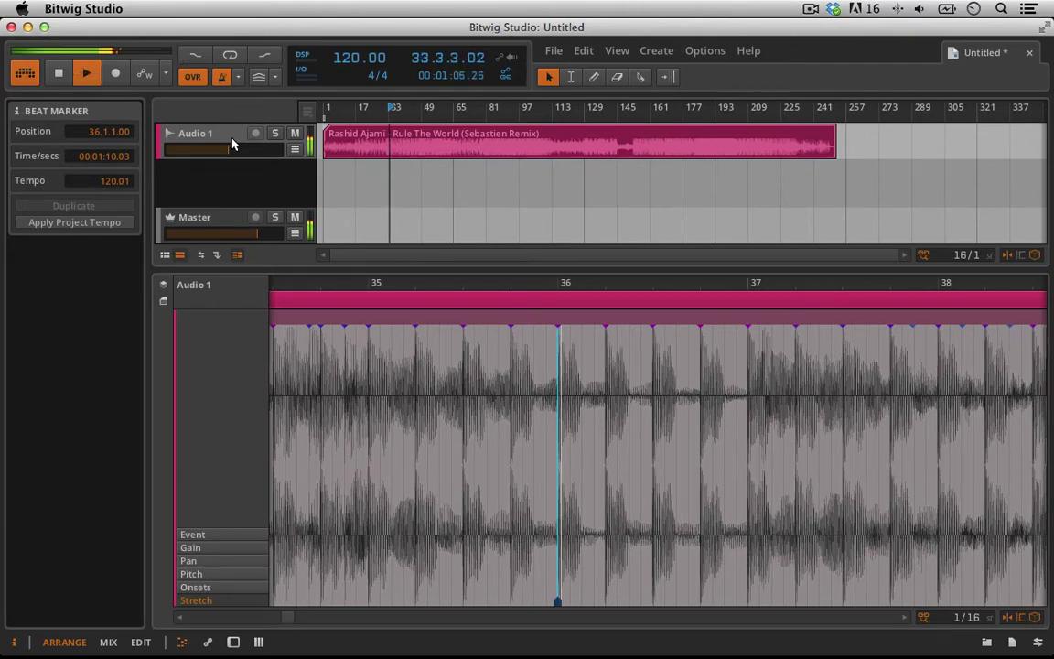
pyautogui.moveTo(517, 277); pyautogui.dragTo(503, 238)
pyautogui.moveTo(482, 282); pyautogui.dragTo(480, 238)
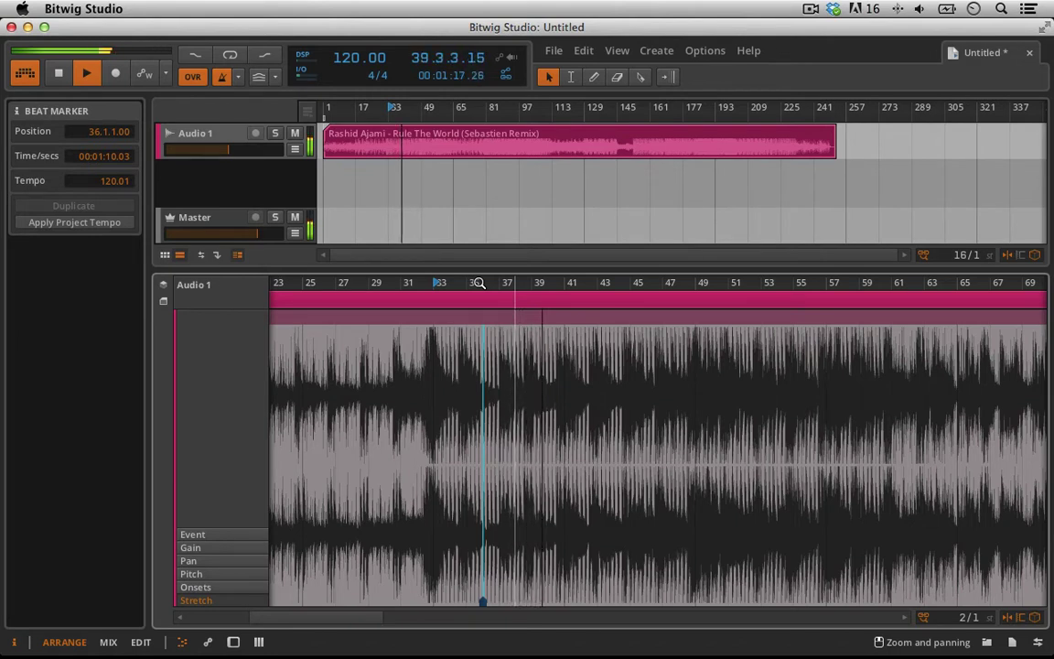
# - Stop playback, add a beat marker at the song's first audible sound, around position 1.1.1.25, and select it
pyautogui.press('space')
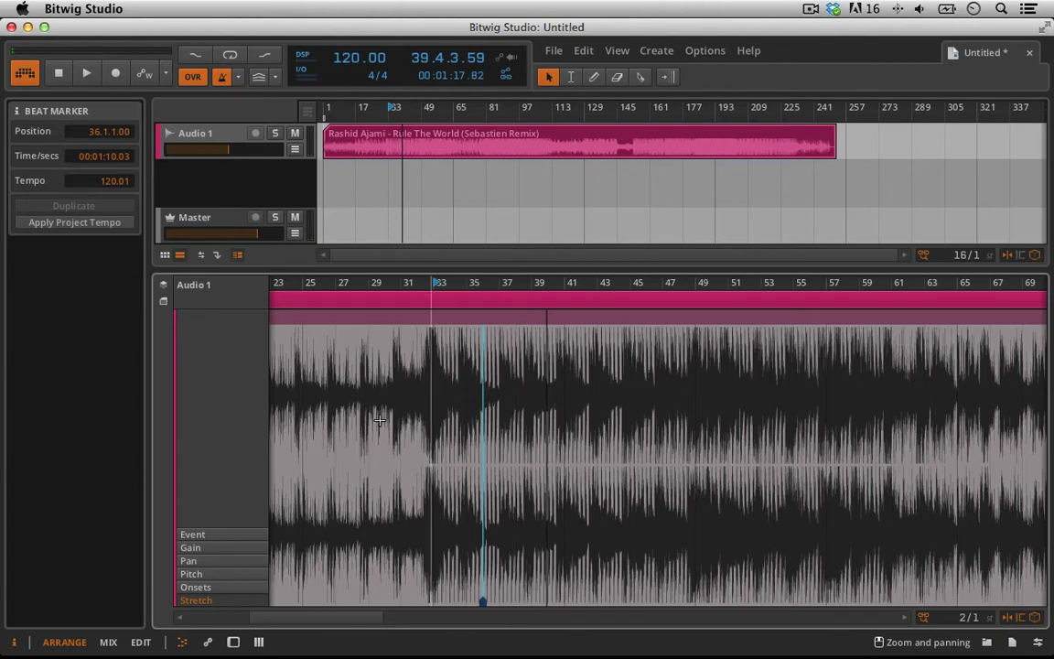
pyautogui.hscroll(-8, 366, 490)
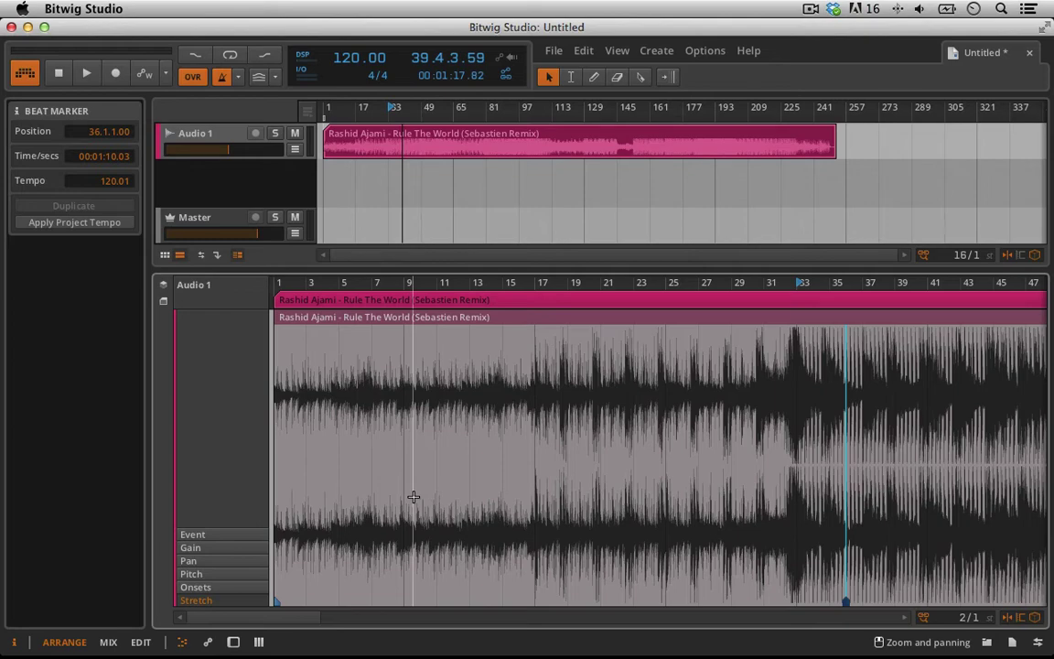
pyautogui.moveTo(280, 282); pyautogui.dragTo(279, 468)
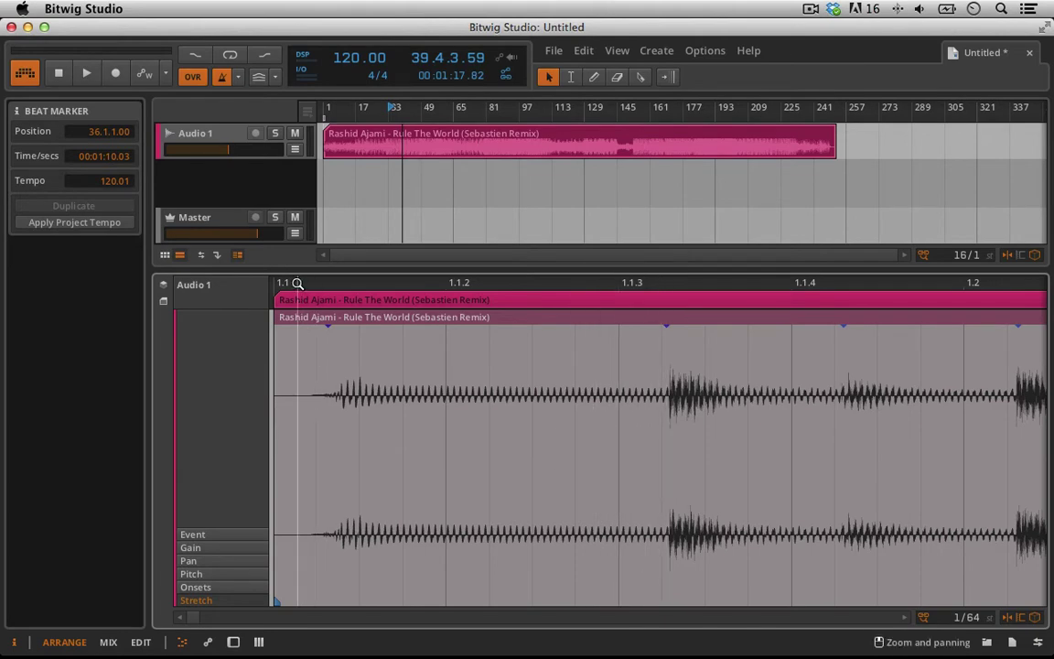
pyautogui.scroll(5, 311, 385)
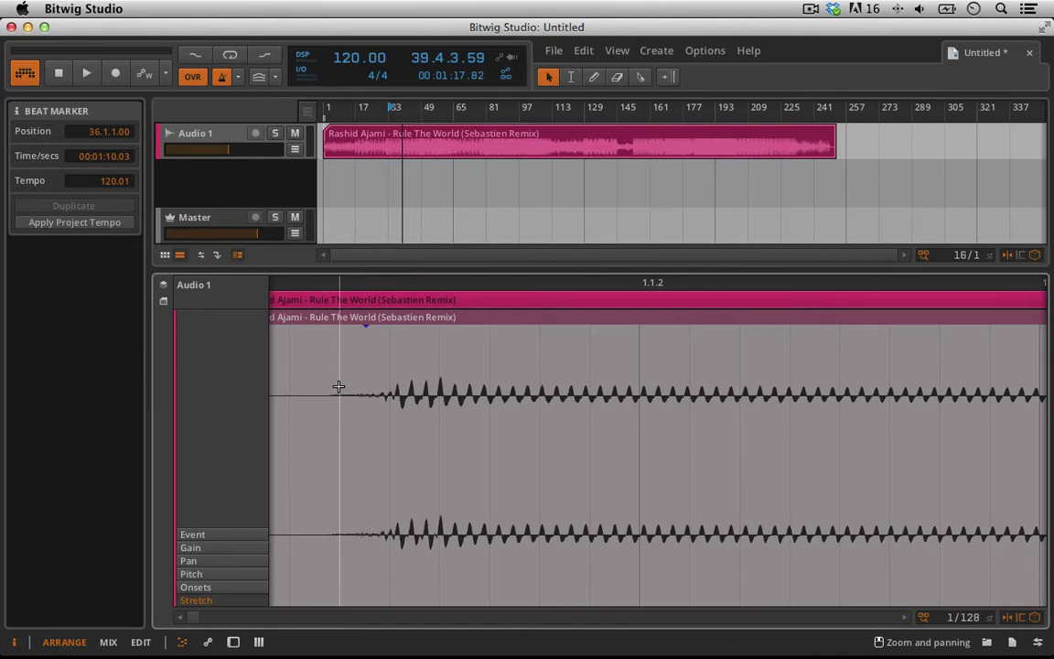
pyautogui.click(338, 387)
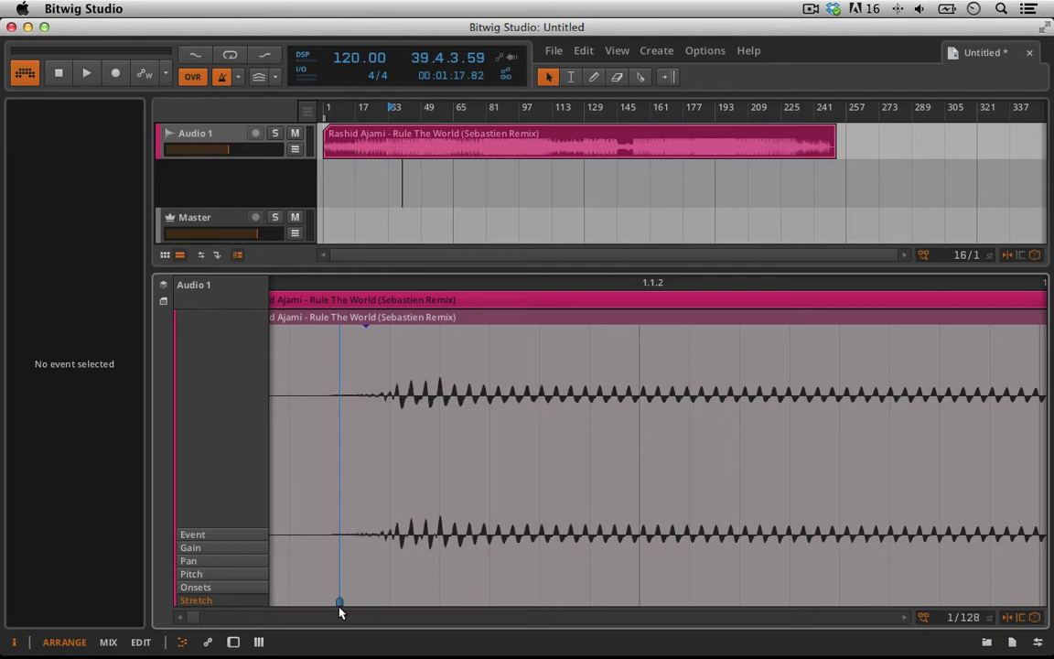
pyautogui.click(339, 601)
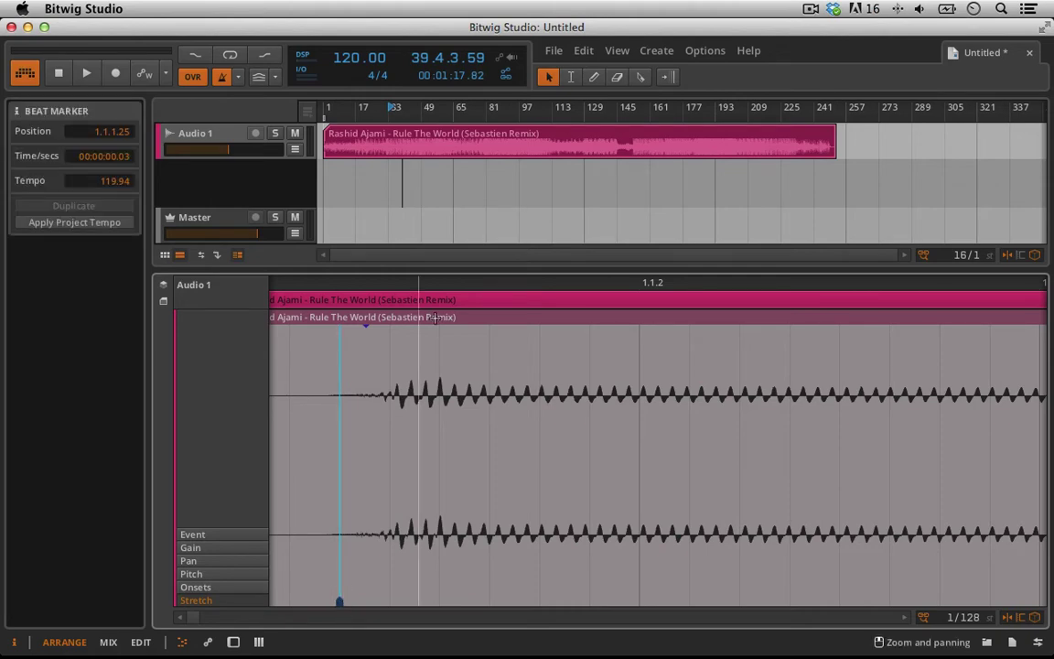
# - Start the audio event at the selected beat marker near the song's beginning
pyautogui.moveTo(419, 281)
pyautogui.mouseDown()
pyautogui.moveTo(419, 270)
pyautogui.moveTo(419, 335)
pyautogui.mouseUp()
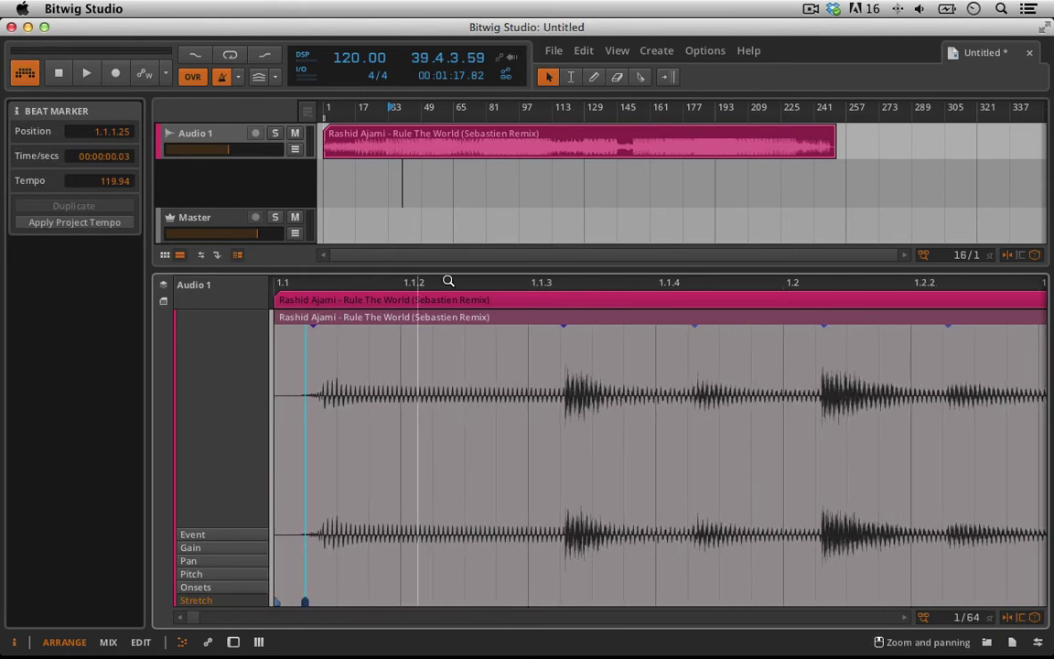
pyautogui.rightClick(303, 600)
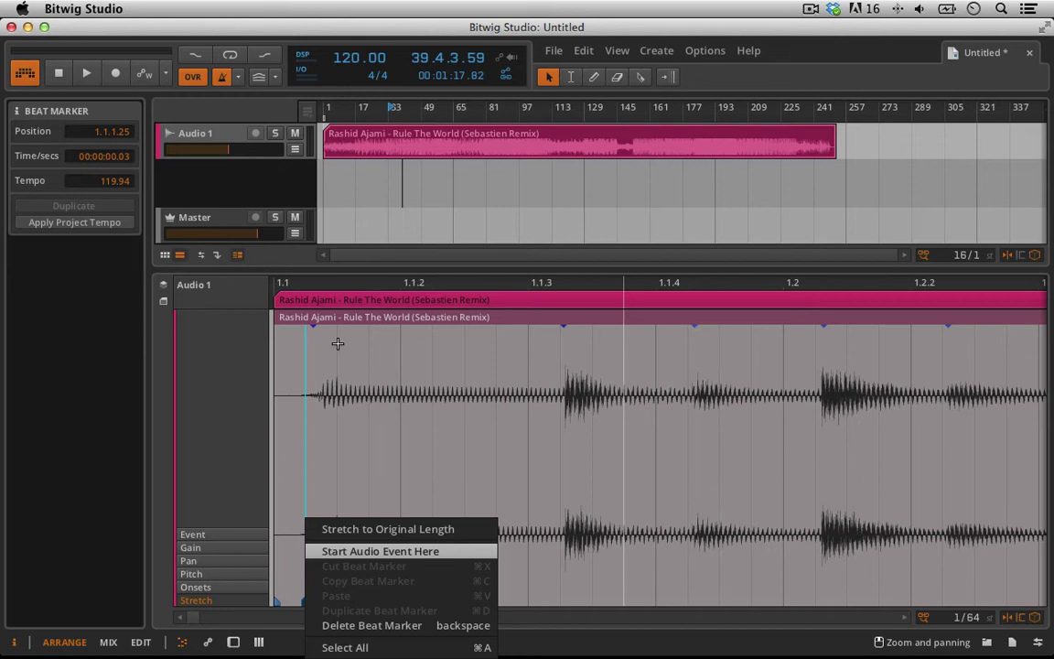
pyautogui.click(377, 552)
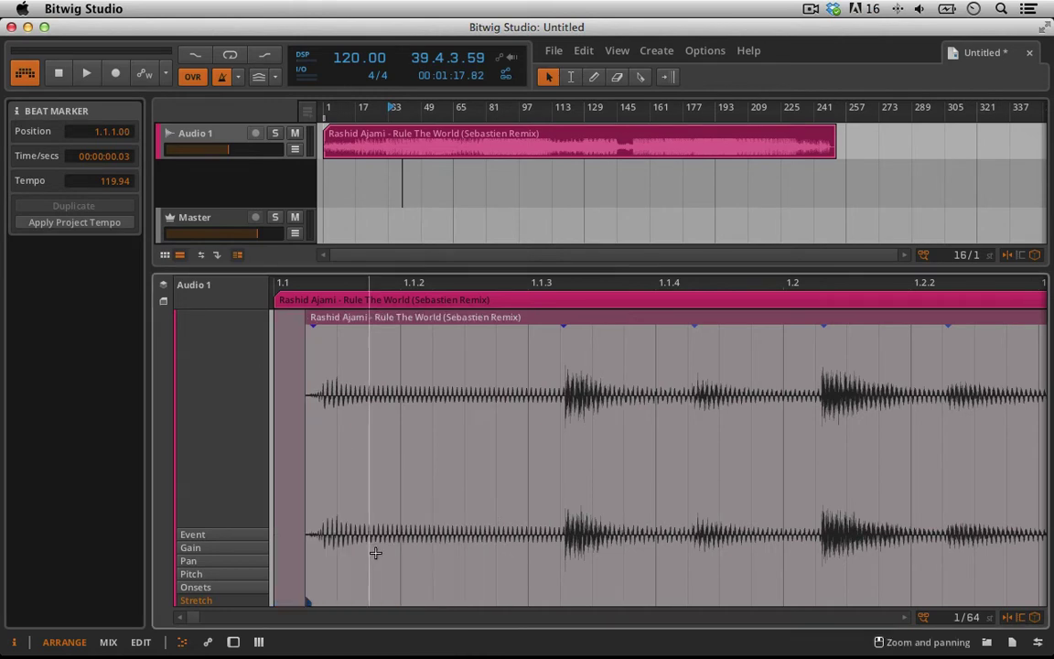
# - Try moving the trimmed audio event to start at 1.1.1.00, and undo the move
pyautogui.click(348, 317)
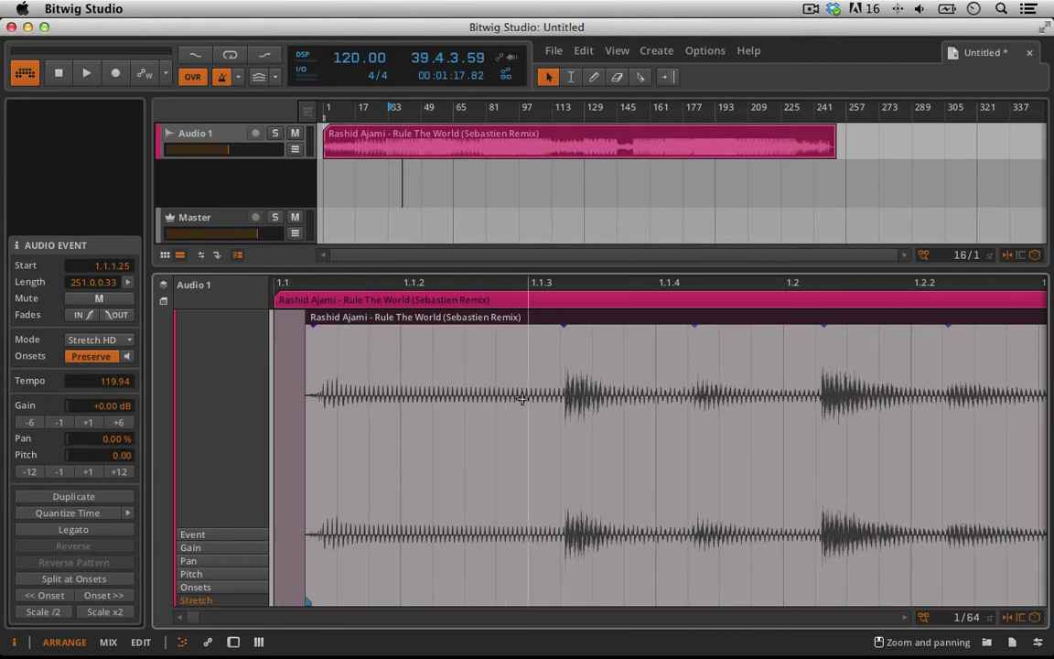
pyautogui.click(343, 300)
pyautogui.click(341, 314)
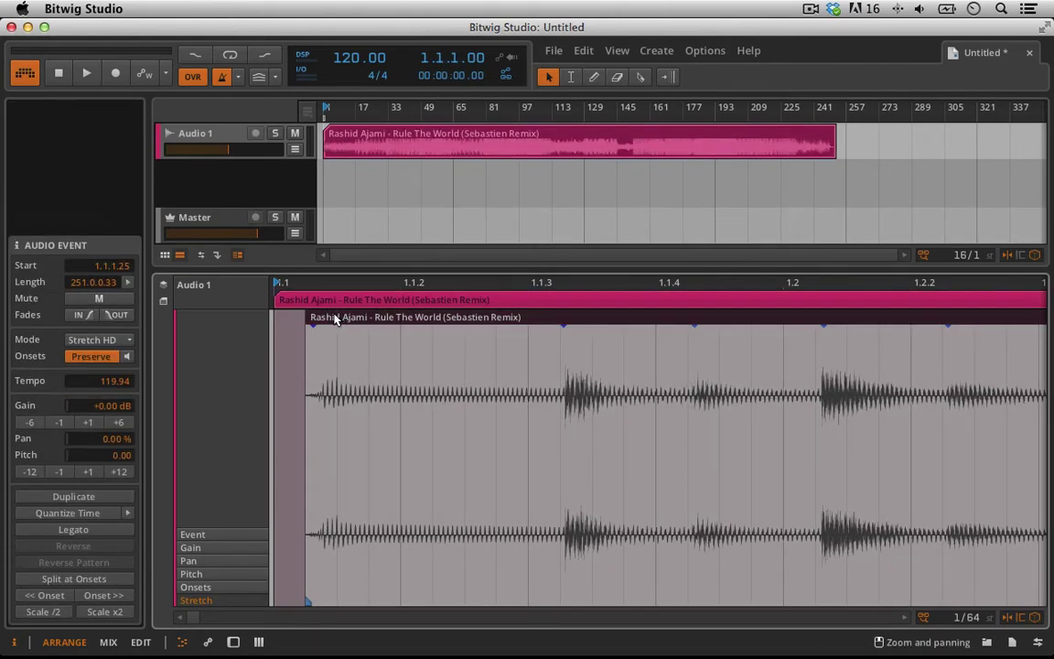
pyautogui.moveTo(341, 312); pyautogui.dragTo(319, 320)
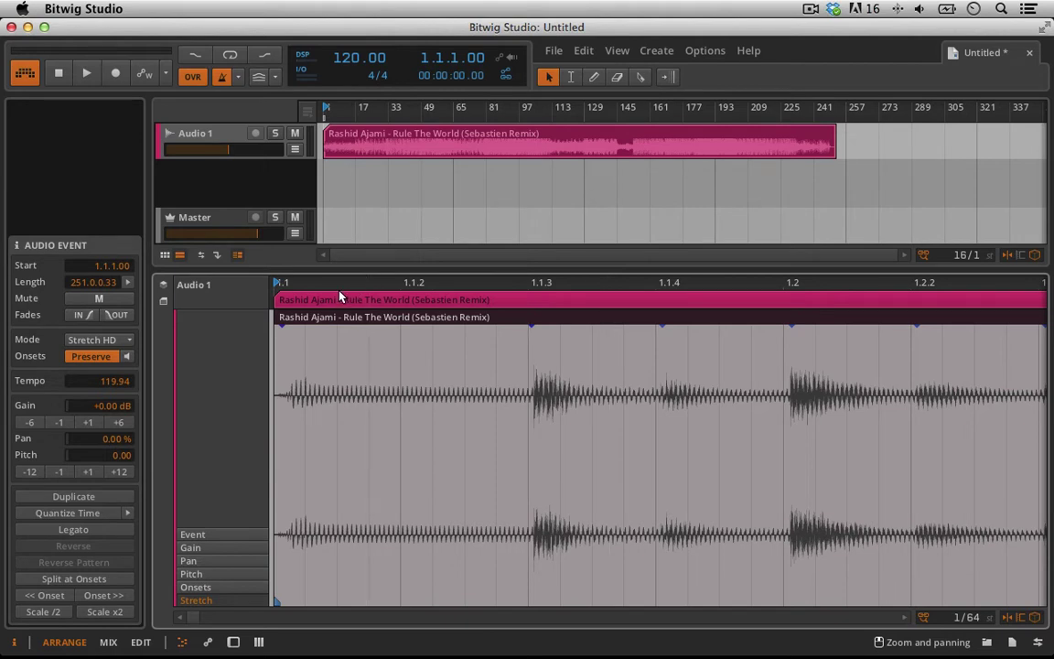
pyautogui.press('super+z')
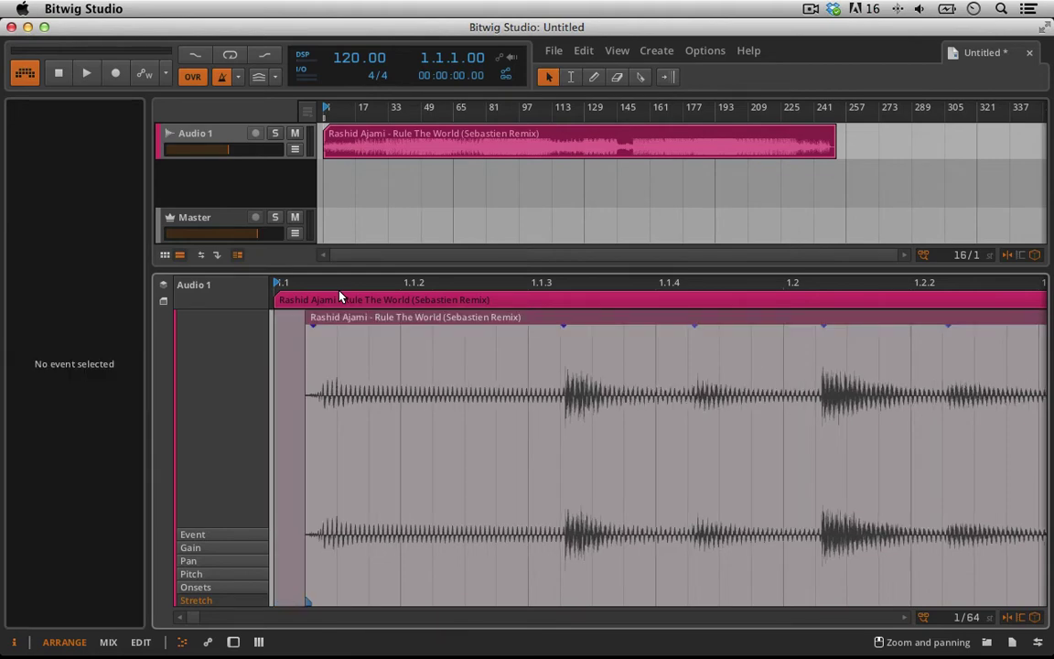
# - Add a beat marker slightly further into the opening sound and delete the earlier marker before it
pyautogui.moveTo(316, 283); pyautogui.dragTo(566, 432)
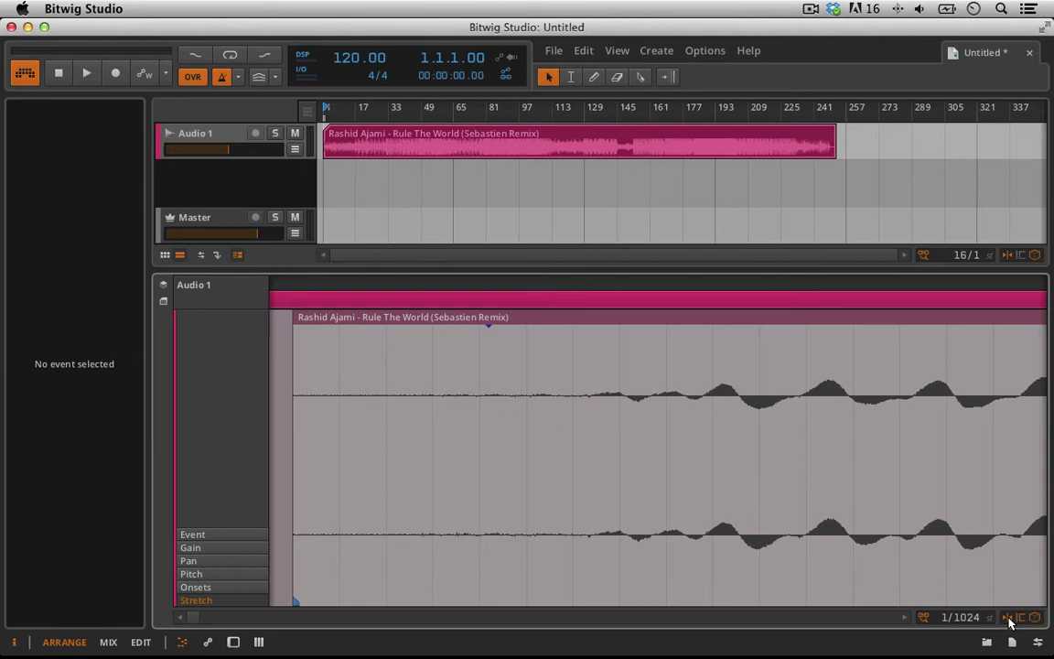
pyautogui.doubleClick(356, 466)
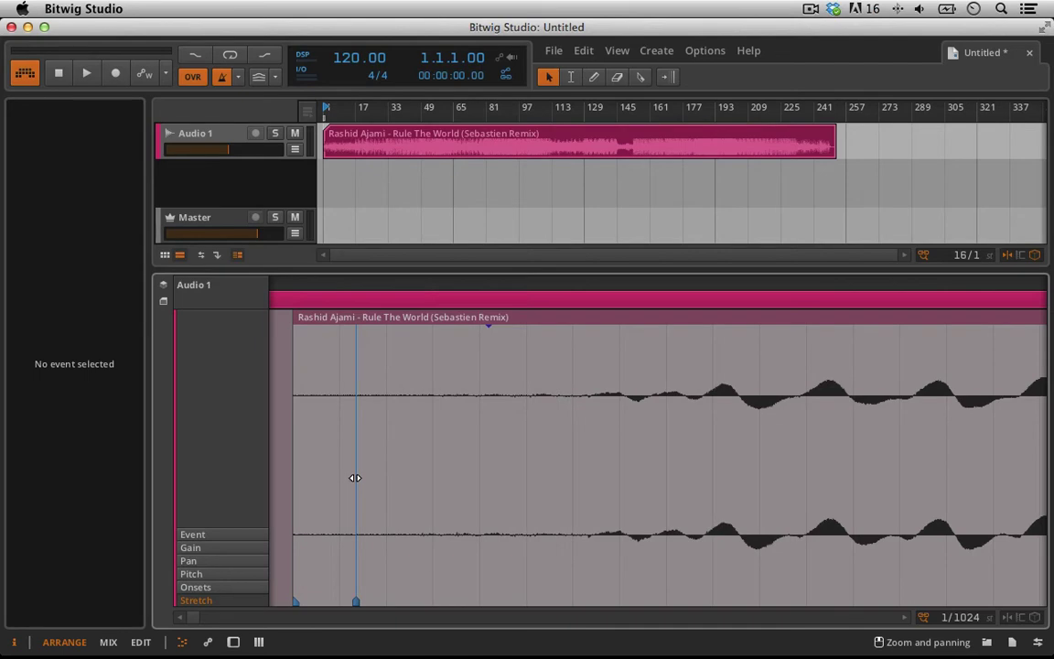
pyautogui.rightClick(354, 601)
pyautogui.click(400, 553)
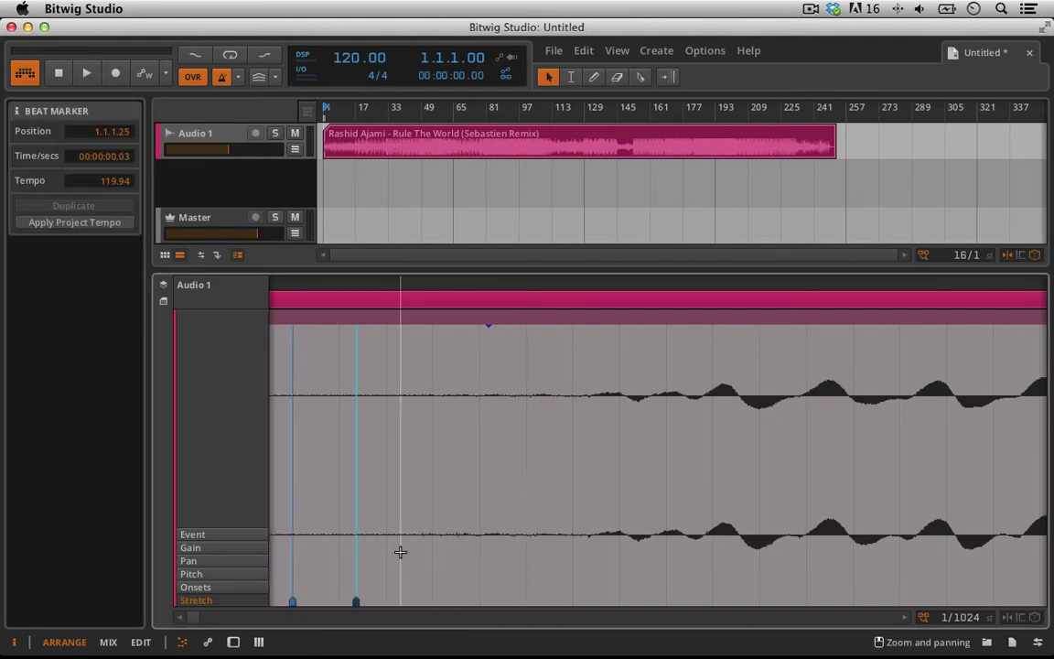
pyautogui.moveTo(349, 286); pyautogui.dragTo(426, 652)
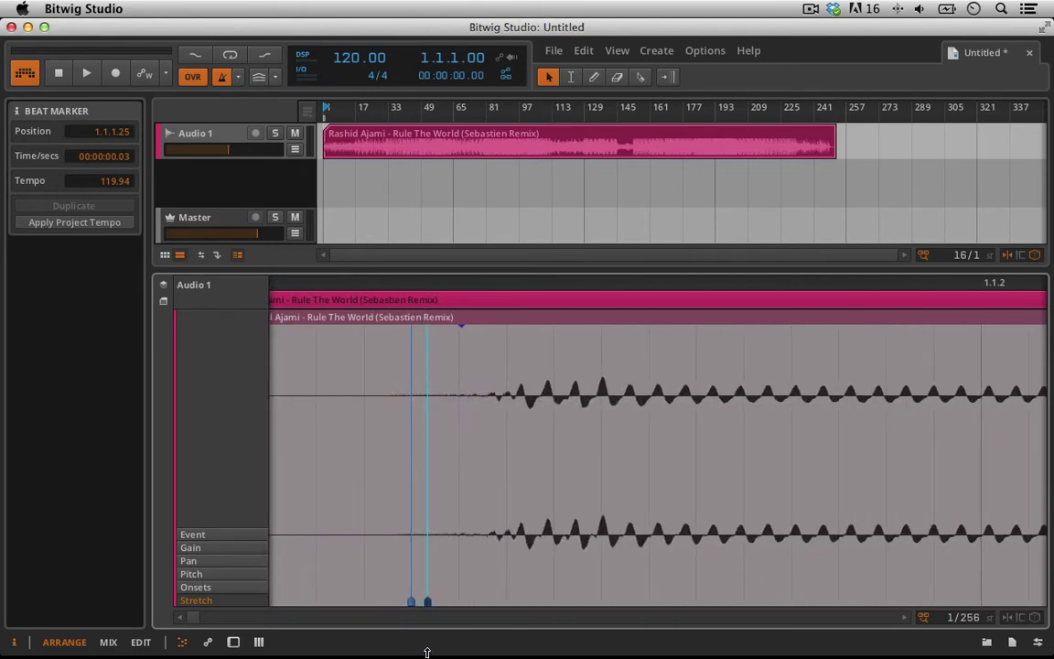
pyautogui.click(410, 601)
pyautogui.press('Delete')
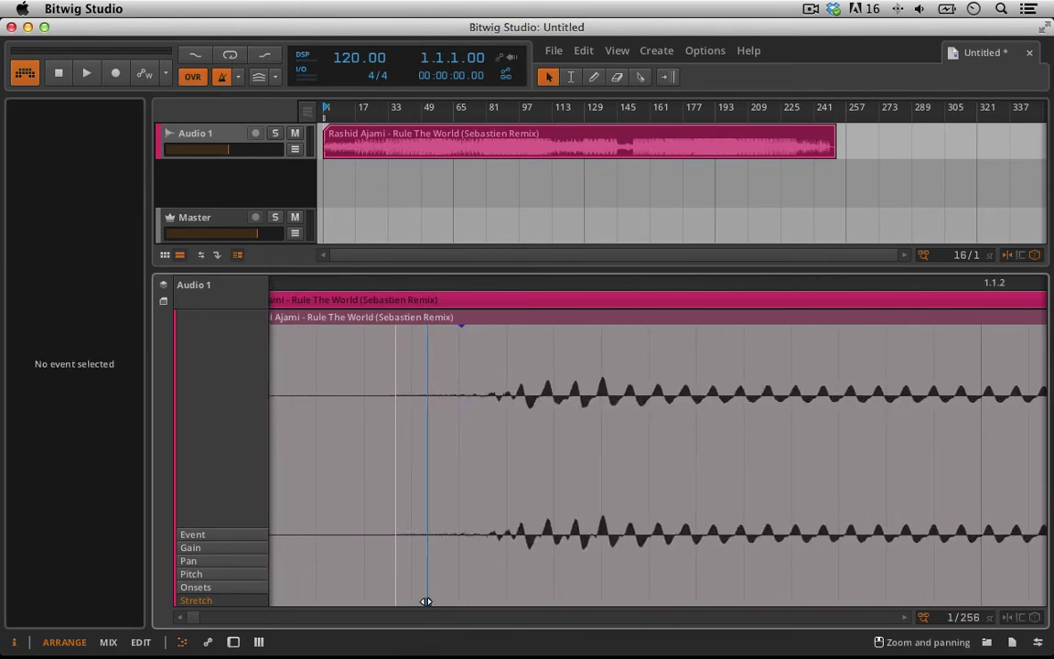
# - Start the audio event at the remaining opening beat marker and move the event to position 1.1.1.00
pyautogui.click(426, 601)
pyautogui.rightClick(426, 601)
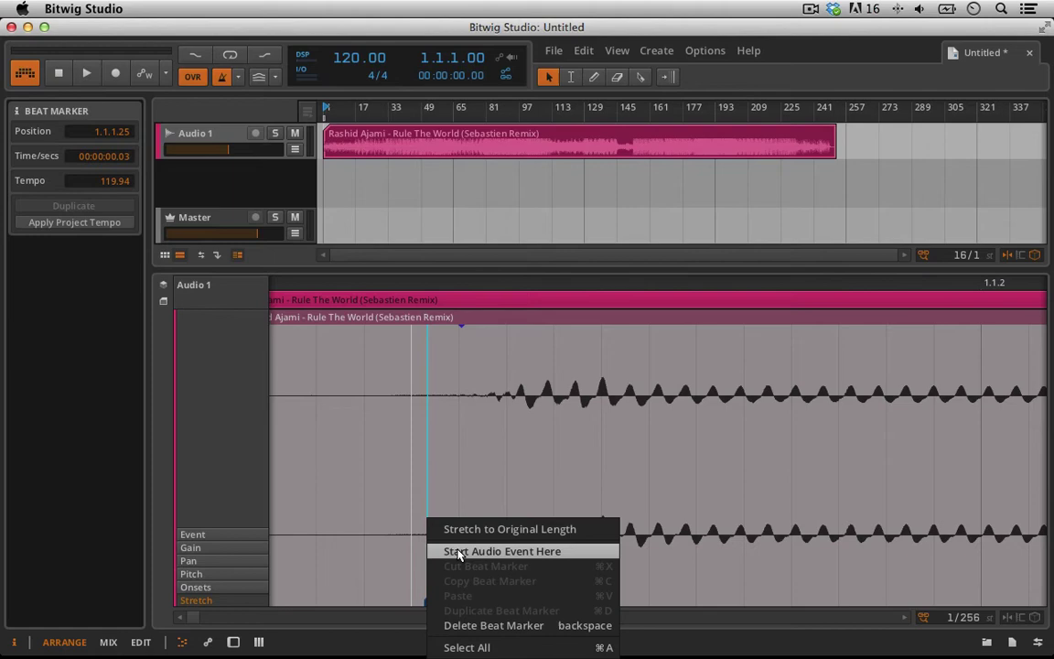
pyautogui.click(459, 552)
pyautogui.moveTo(423, 283); pyautogui.dragTo(423, 448)
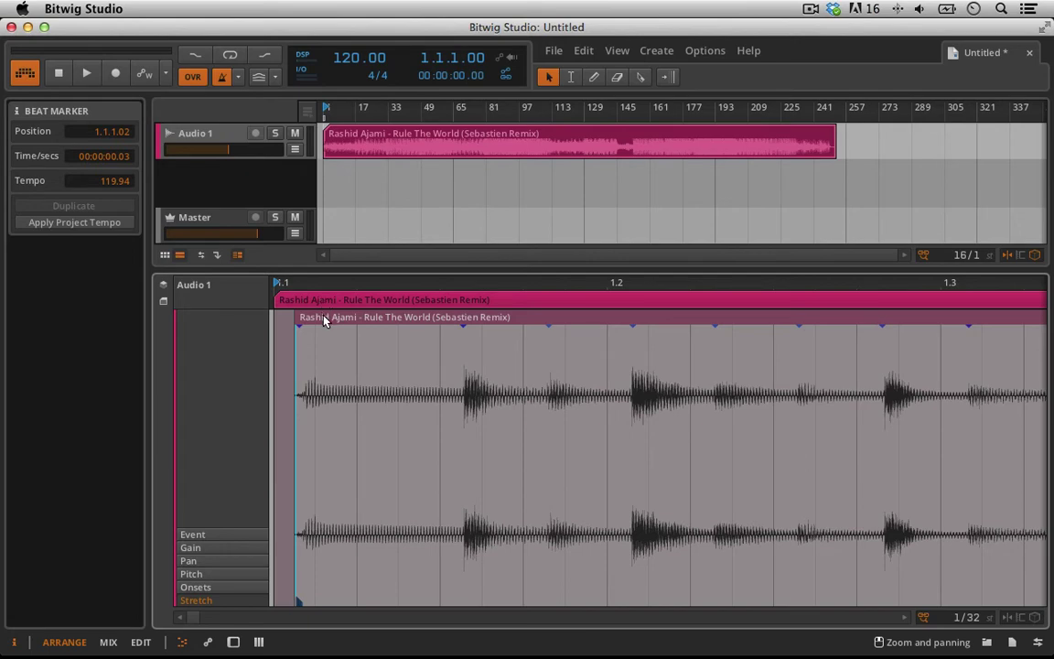
pyautogui.moveTo(325, 319); pyautogui.dragTo(303, 324)
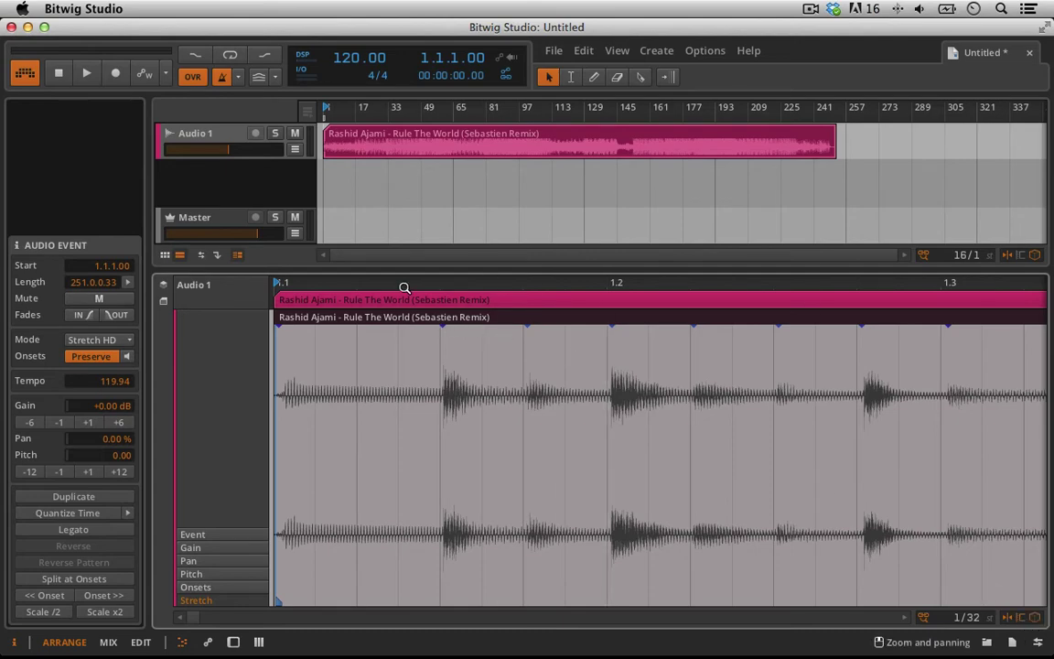
# - Add a beat marker on the transient just after 1.1.3 and move it onto the 1.1.3 grid line, at 1.1.2.99
pyautogui.moveTo(405, 287); pyautogui.dragTo(517, 311)
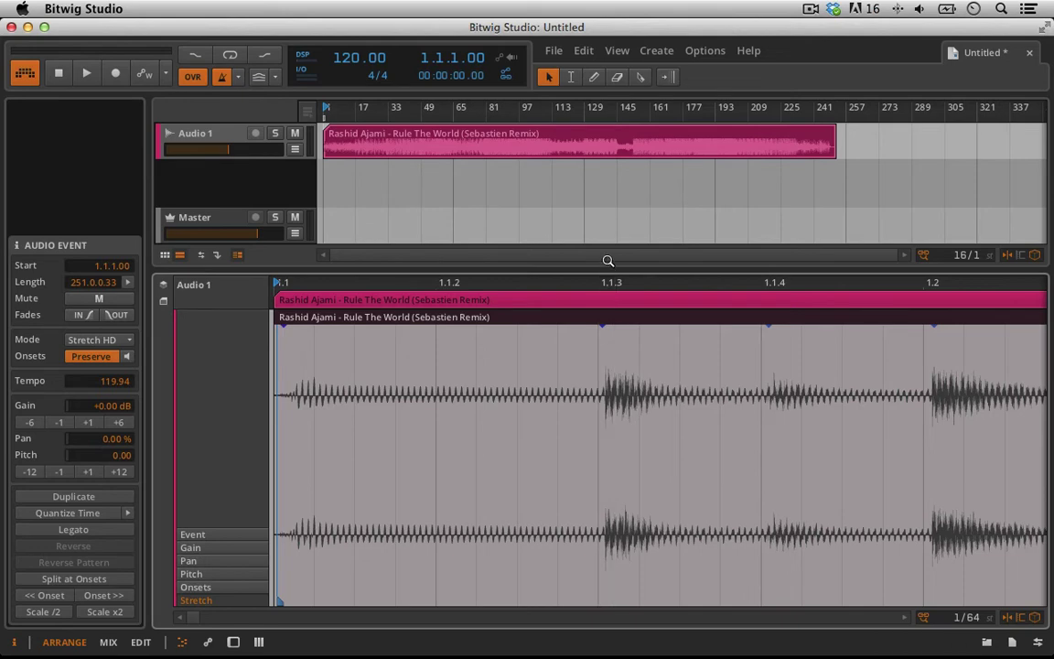
pyautogui.moveTo(598, 283); pyautogui.dragTo(583, 330)
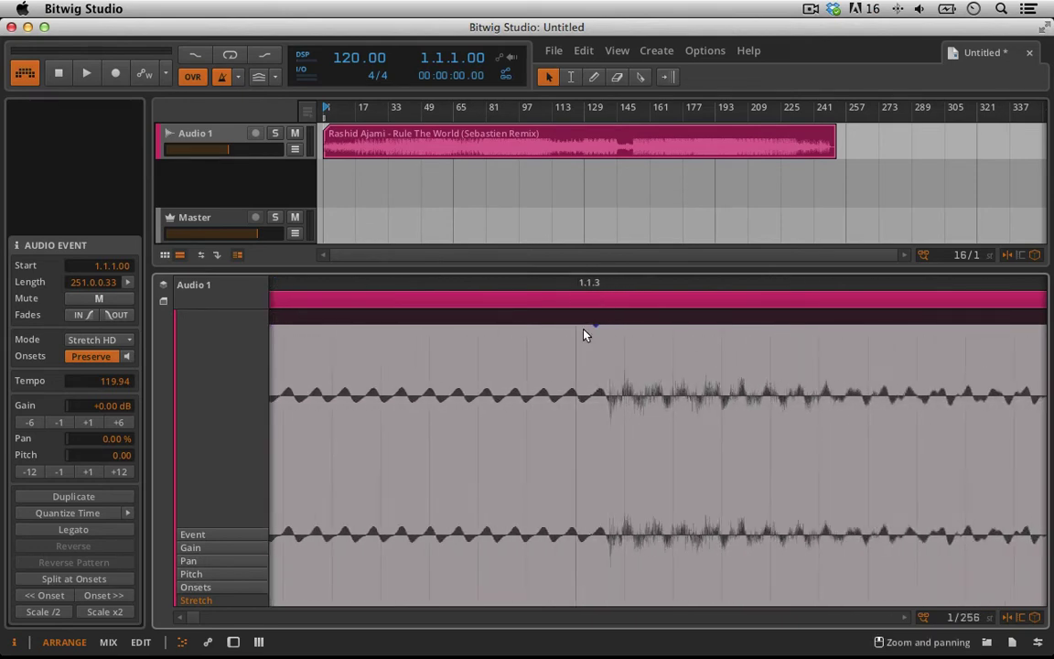
pyautogui.click(607, 425)
pyautogui.click(606, 602)
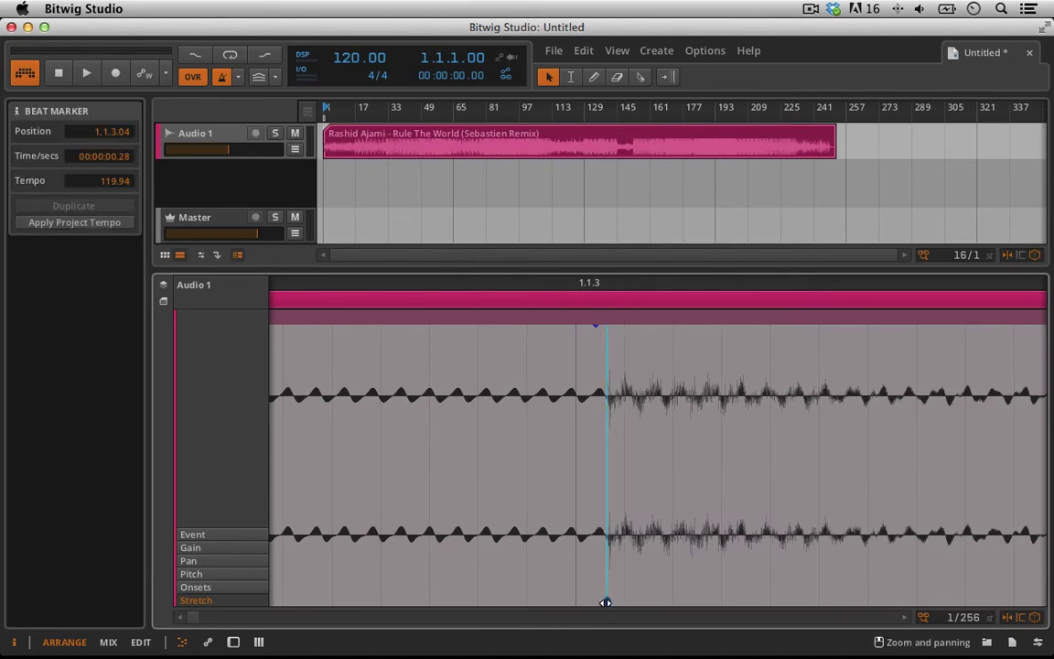
pyautogui.moveTo(606, 602); pyautogui.dragTo(574, 602)
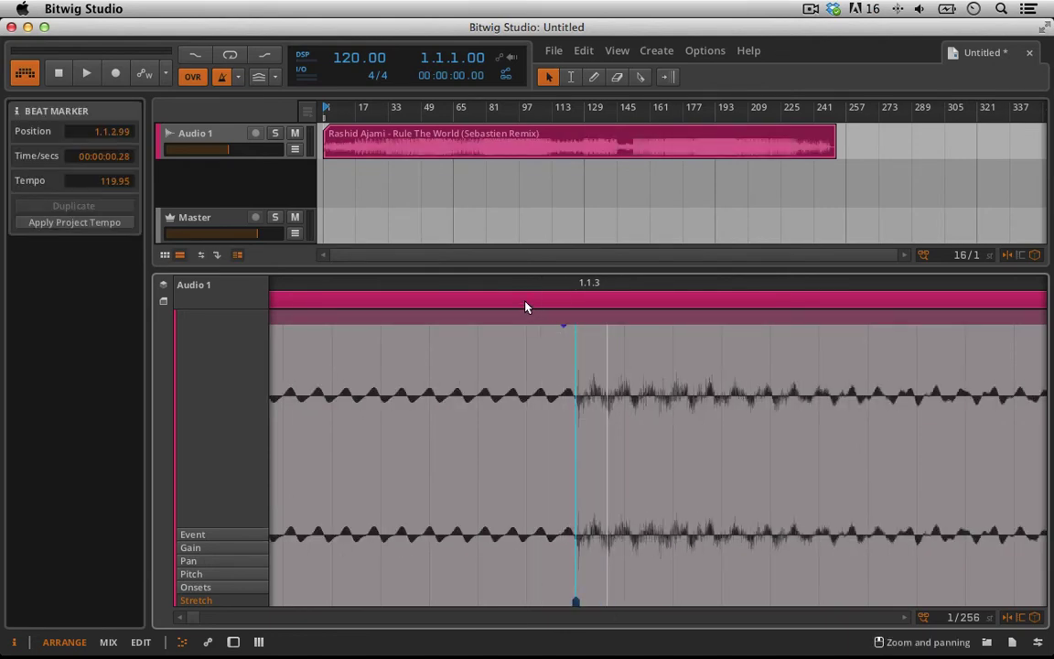
# - Play the song's opening from bar 1, restart it, and switch the metronome on to check the timing
pyautogui.moveTo(521, 287); pyautogui.dragTo(363, 201)
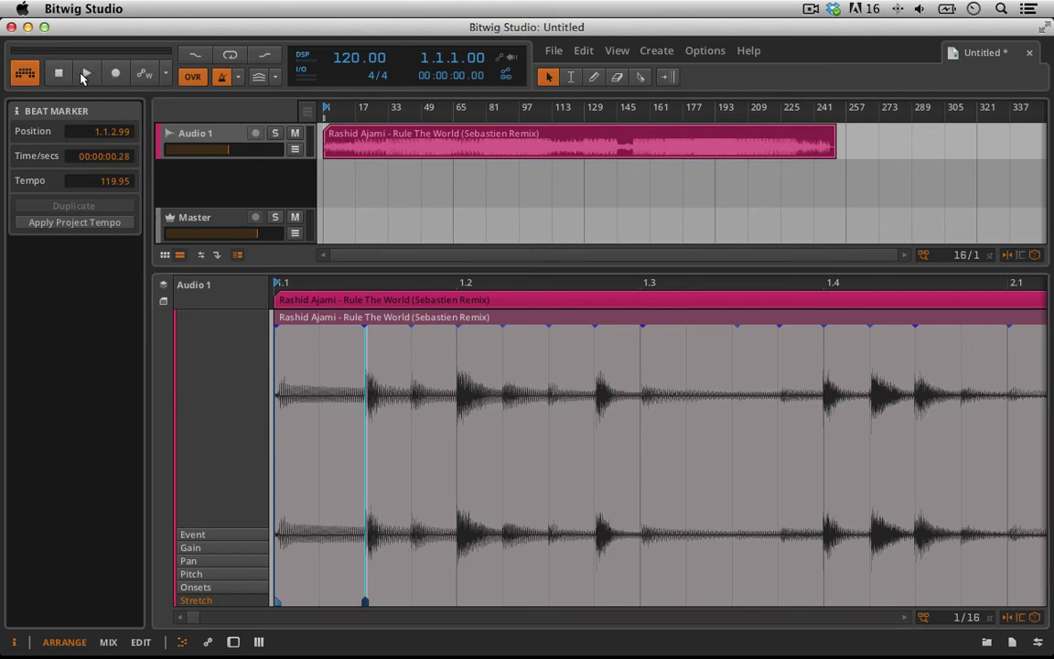
pyautogui.click(84, 75)
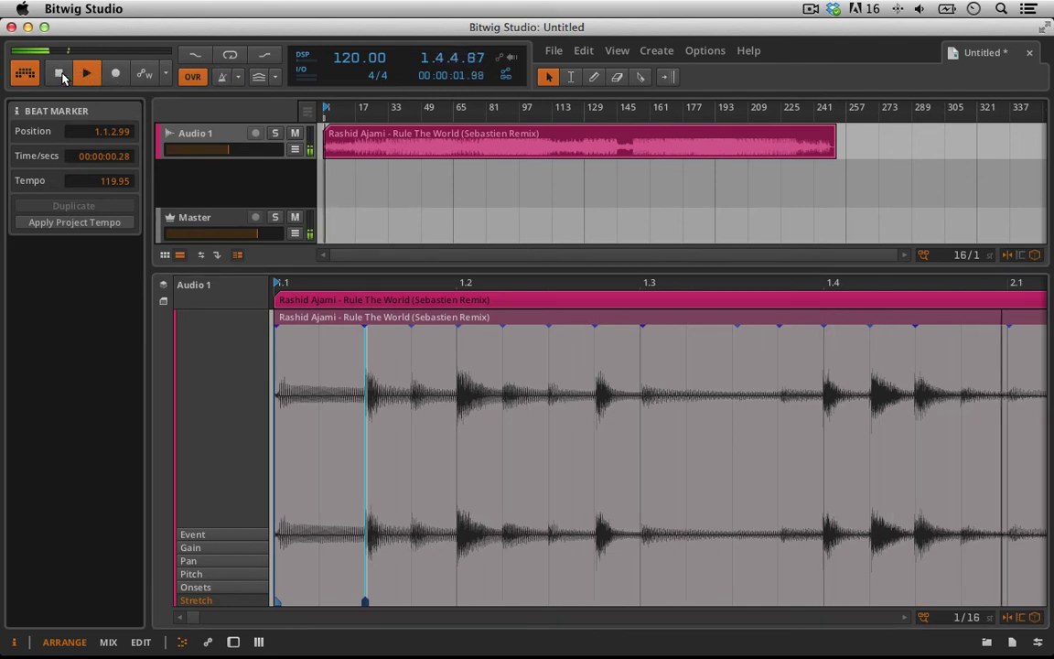
pyautogui.click(60, 75)
pyautogui.click(82, 75)
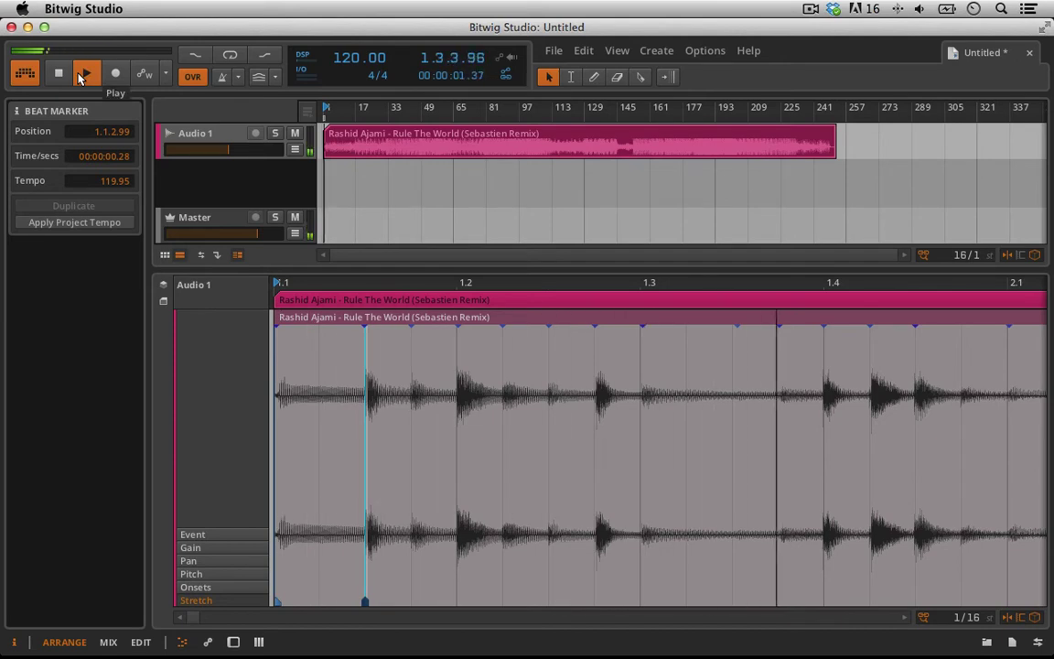
pyautogui.click(220, 78)
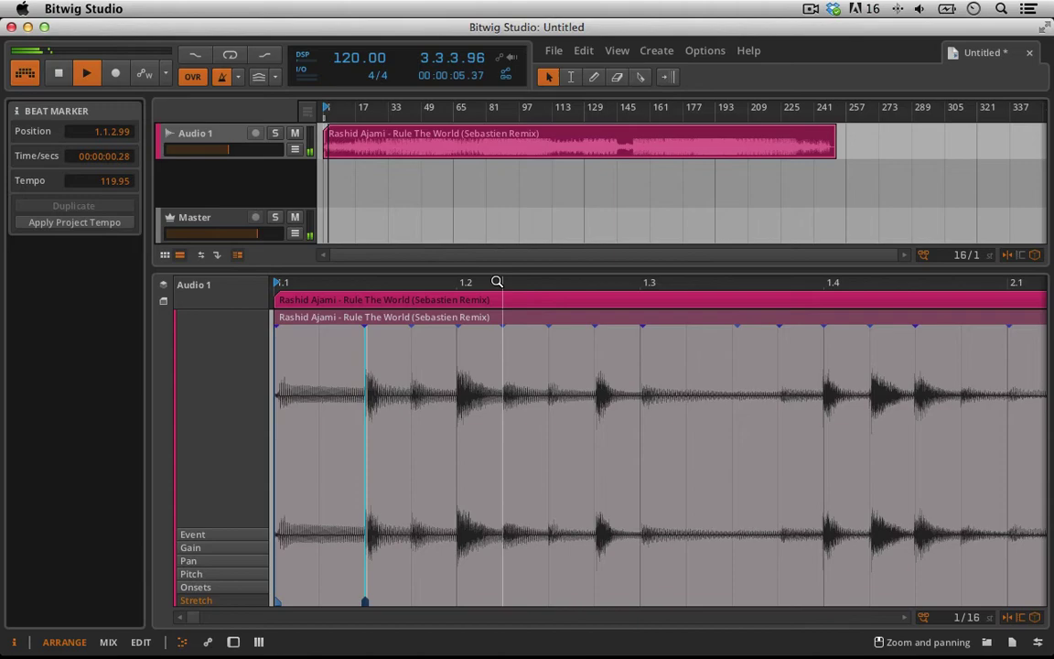
# - Play the song from bar 33 with the metronome on to recheck the timing before bar 36, and stop playback
pyautogui.moveTo(497, 281); pyautogui.dragTo(359, 282)
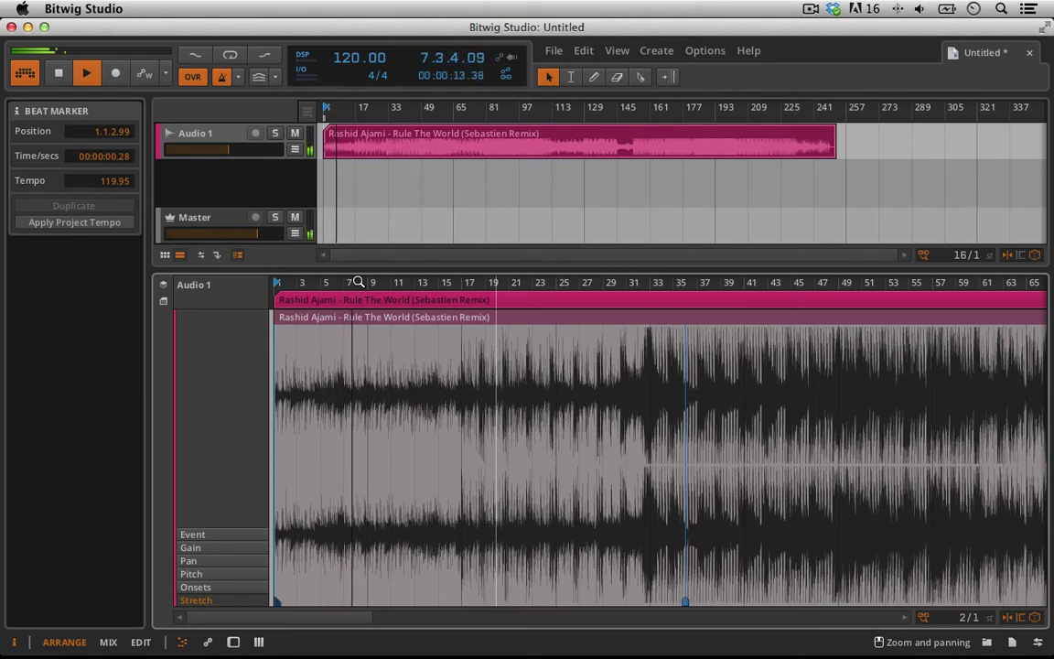
pyautogui.click(655, 284)
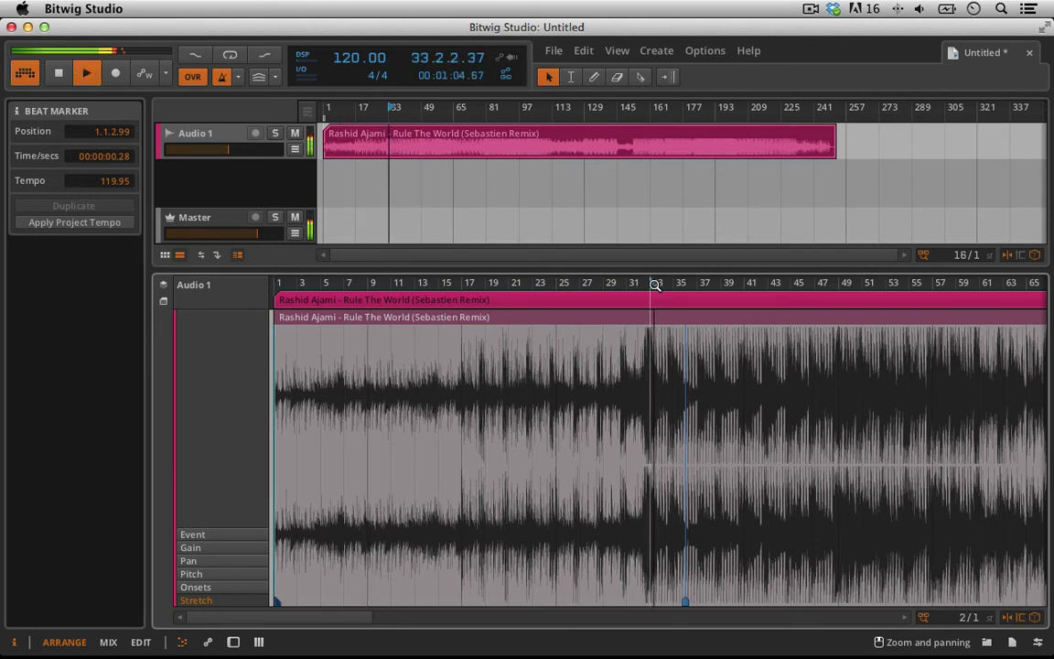
pyautogui.click(59, 76)
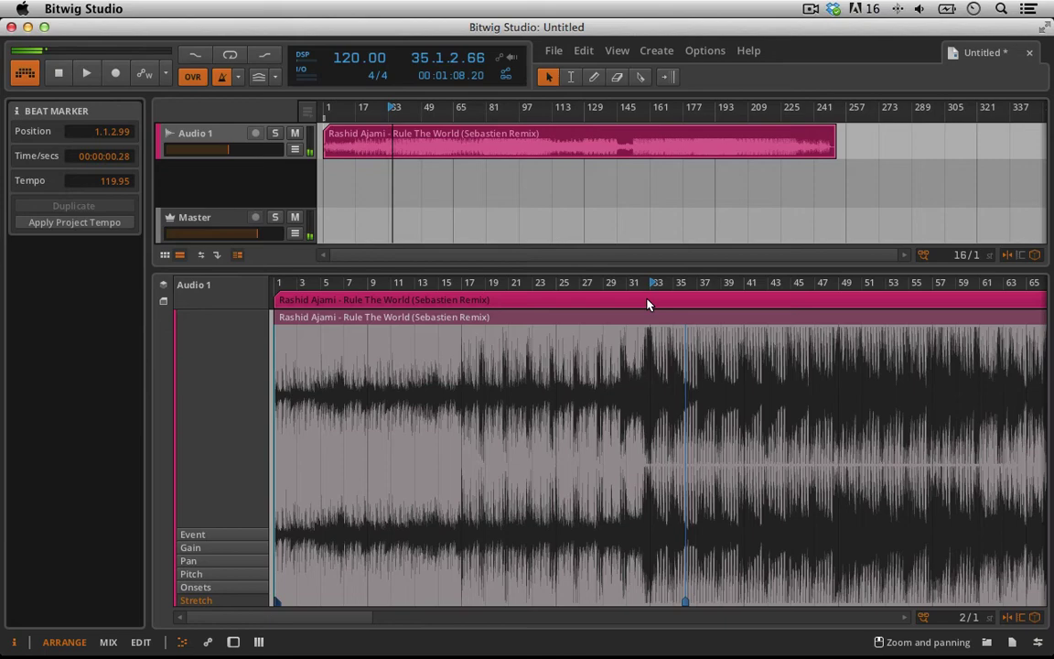
# - Move the beat marker just before bar 36 onto the 36.1 grid line, at position 35.4.4.99
pyautogui.scroll(15, 647, 304)
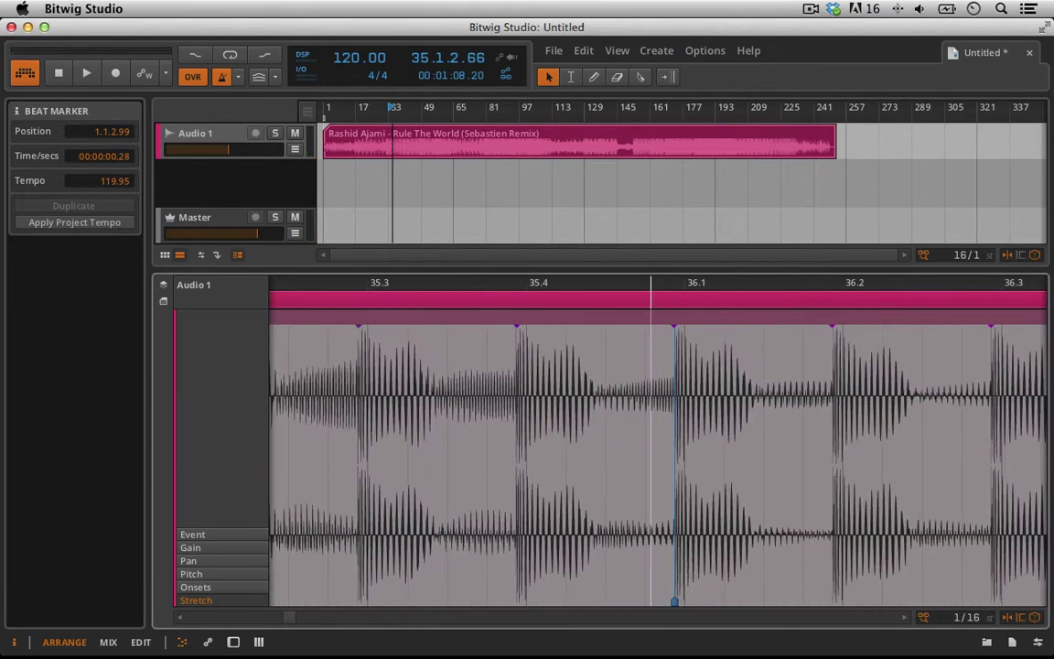
pyautogui.scroll(5, 650, 304)
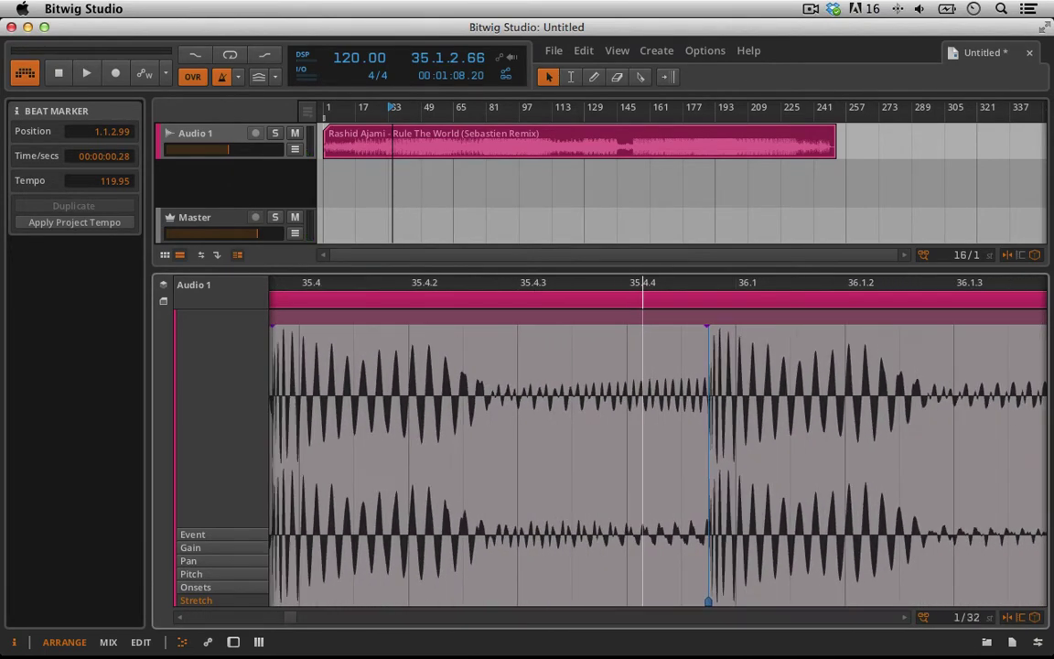
pyautogui.scroll(2, 643, 302)
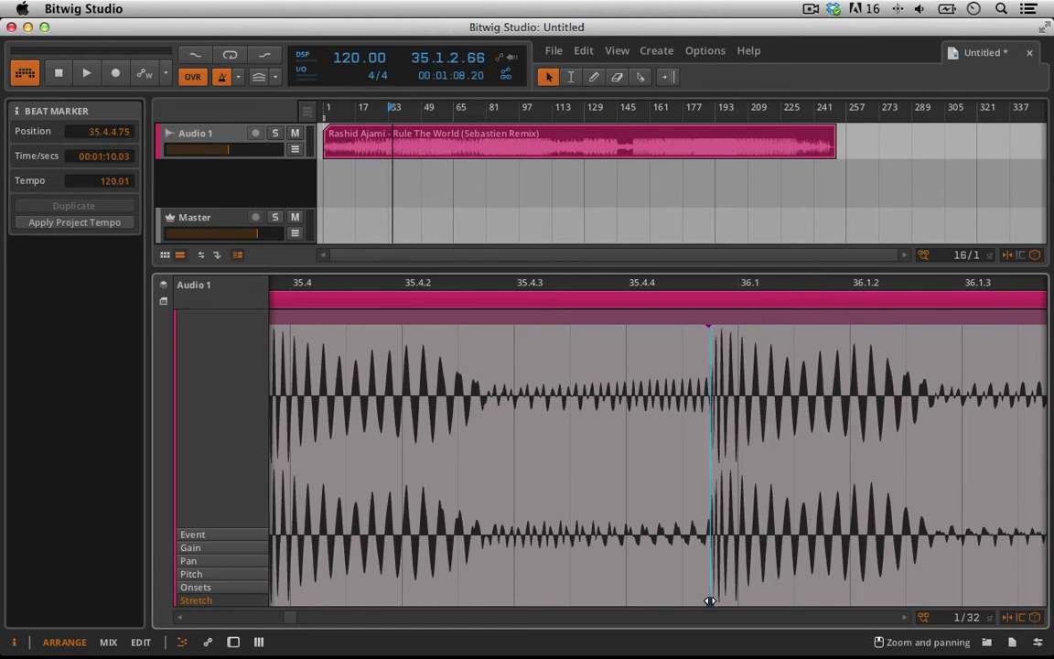
pyautogui.moveTo(718, 601); pyautogui.dragTo(737, 602)
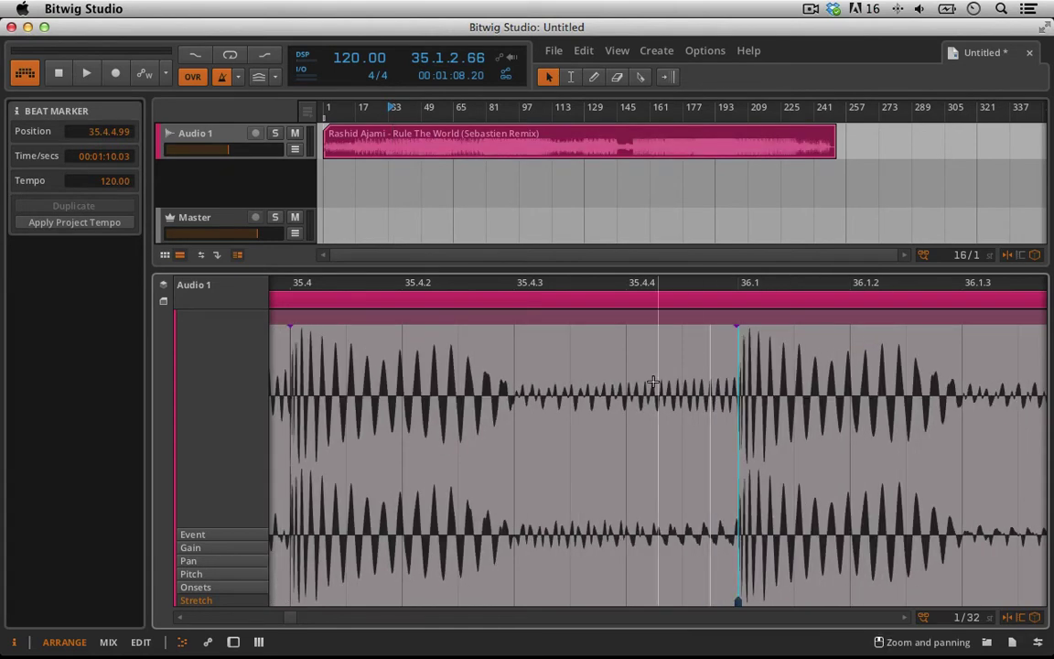
# - Play the song with the metronome from the beginning, from bar 17 and from bar 33 to check the timing
pyautogui.moveTo(599, 289); pyautogui.dragTo(527, 601)
pyautogui.moveTo(599, 205); pyautogui.dragTo(690, 293)
pyautogui.hscroll(-8, 463, 455)
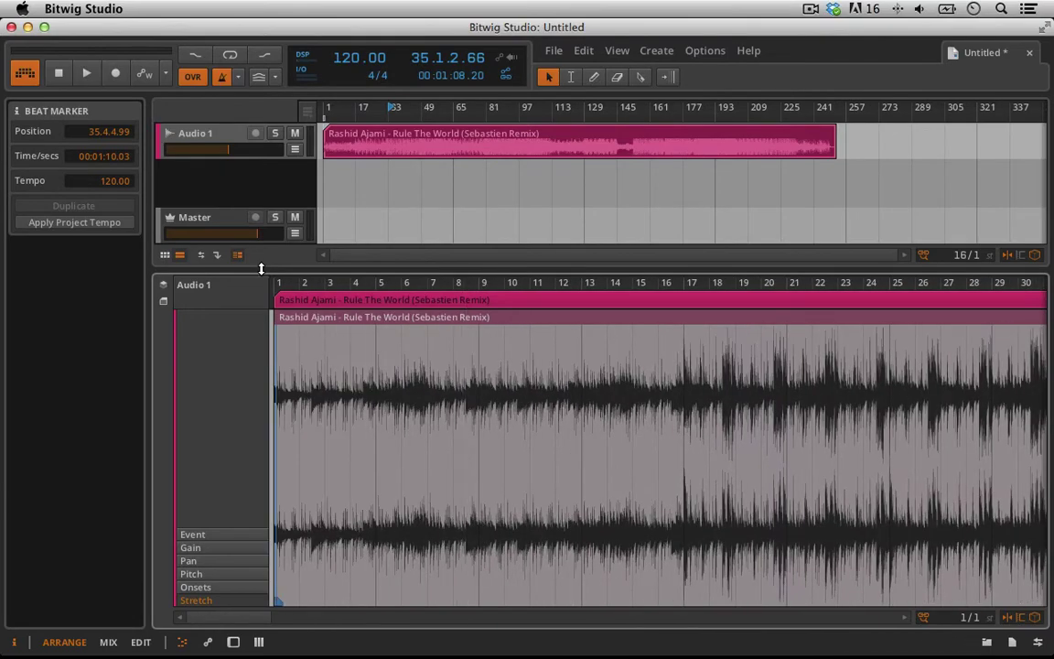
pyautogui.moveTo(279, 285); pyautogui.dragTo(200, 157)
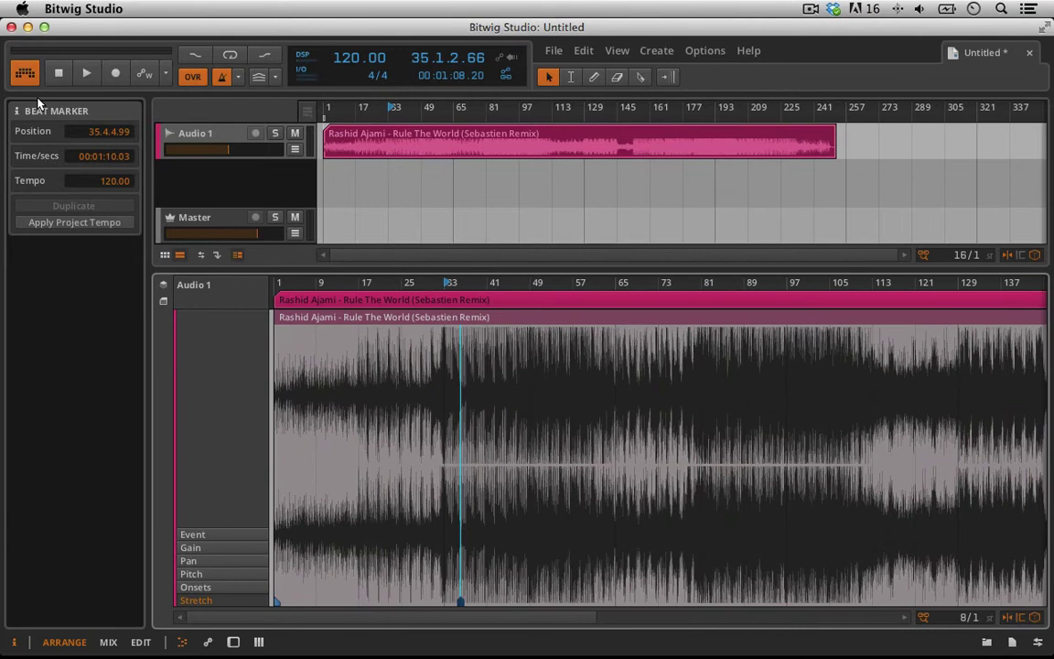
pyautogui.click(57, 75)
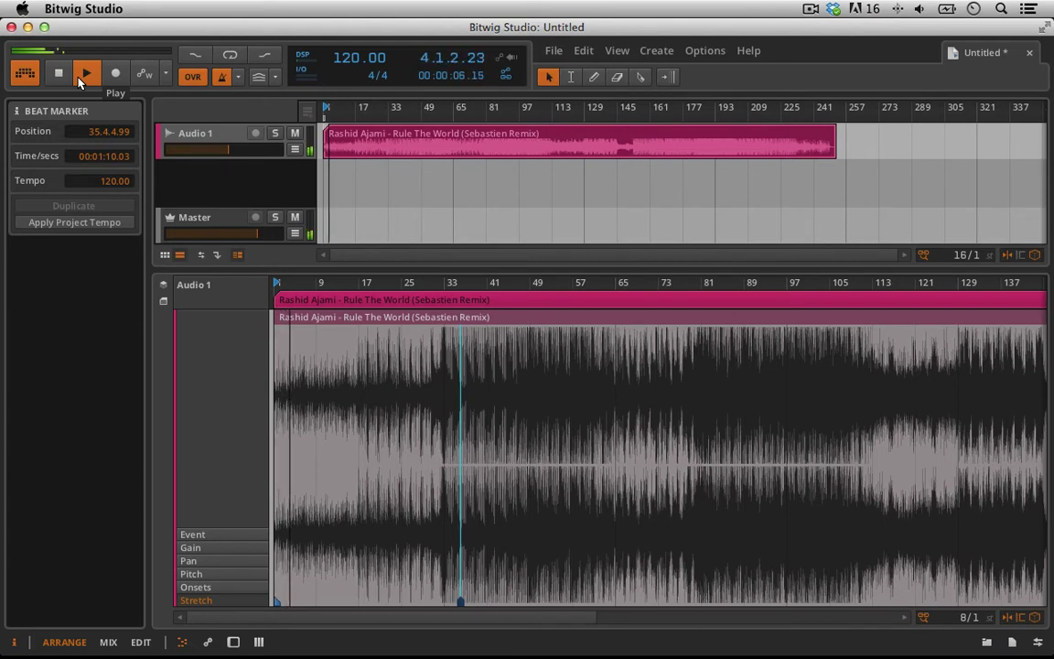
pyautogui.click(362, 283)
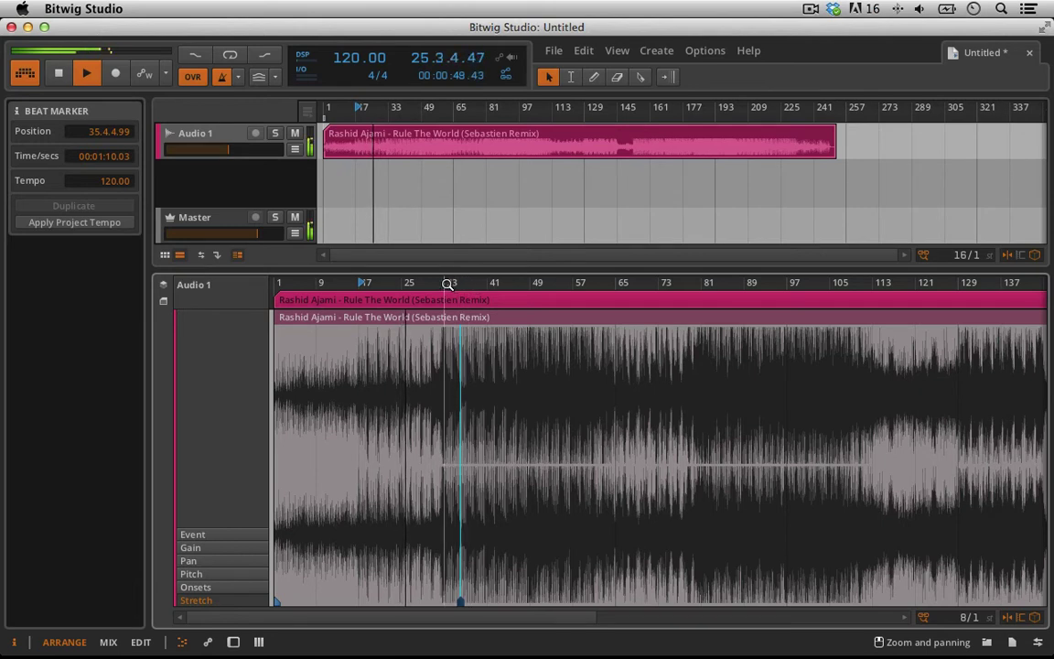
pyautogui.click(448, 284)
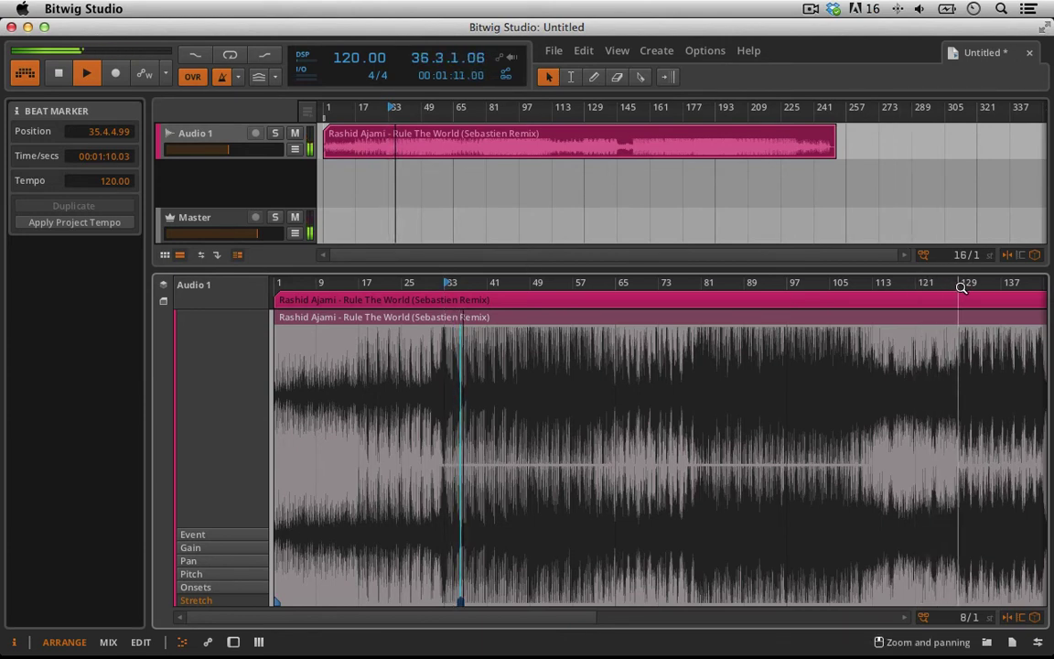
# - Check the timing against the metronome further into the song, playing from bar 129 and near its end from bar 225
pyautogui.click(960, 288)
pyautogui.hscroll(5, 638, 303)
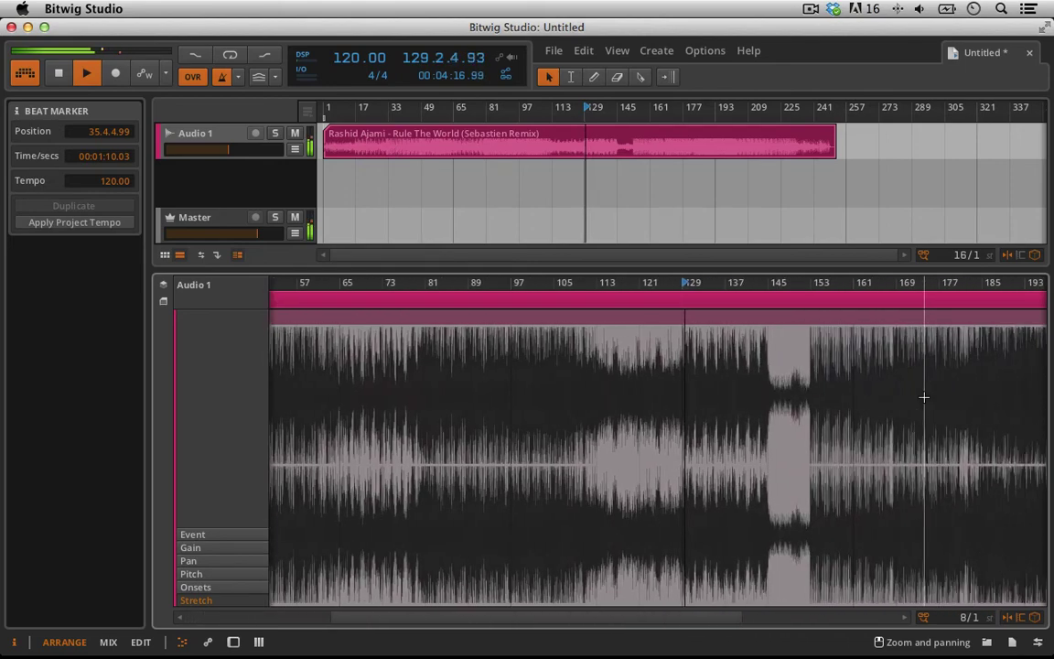
pyautogui.moveTo(699, 284); pyautogui.dragTo(289, 288)
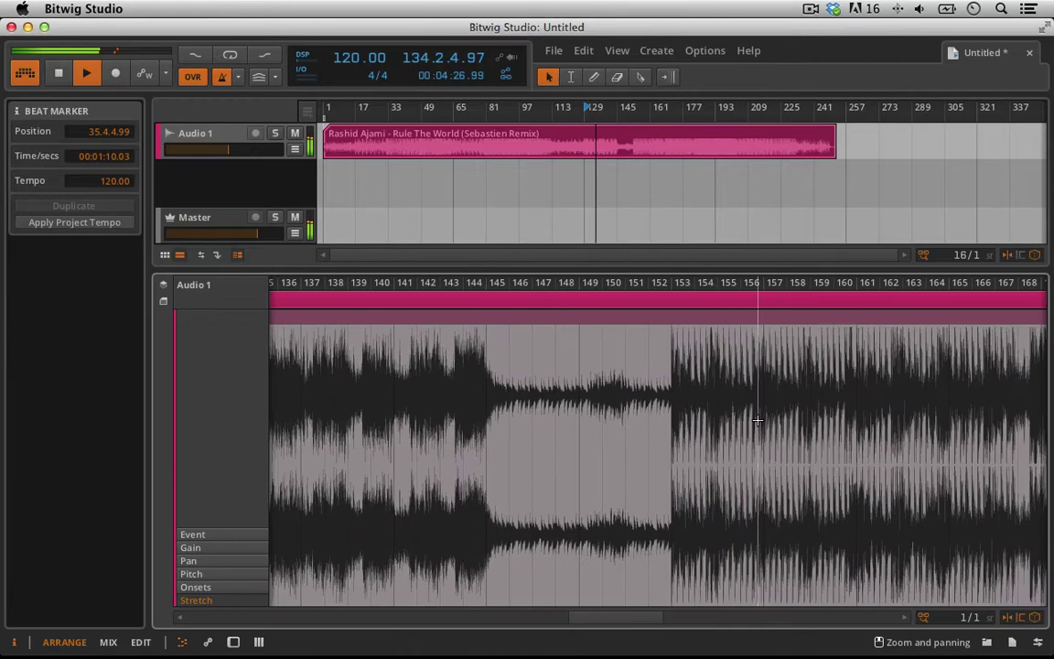
pyautogui.hscroll(5, 757, 419)
pyautogui.moveTo(691, 287); pyautogui.dragTo(623, 247)
pyautogui.moveTo(699, 229); pyautogui.dragTo(699, 193)
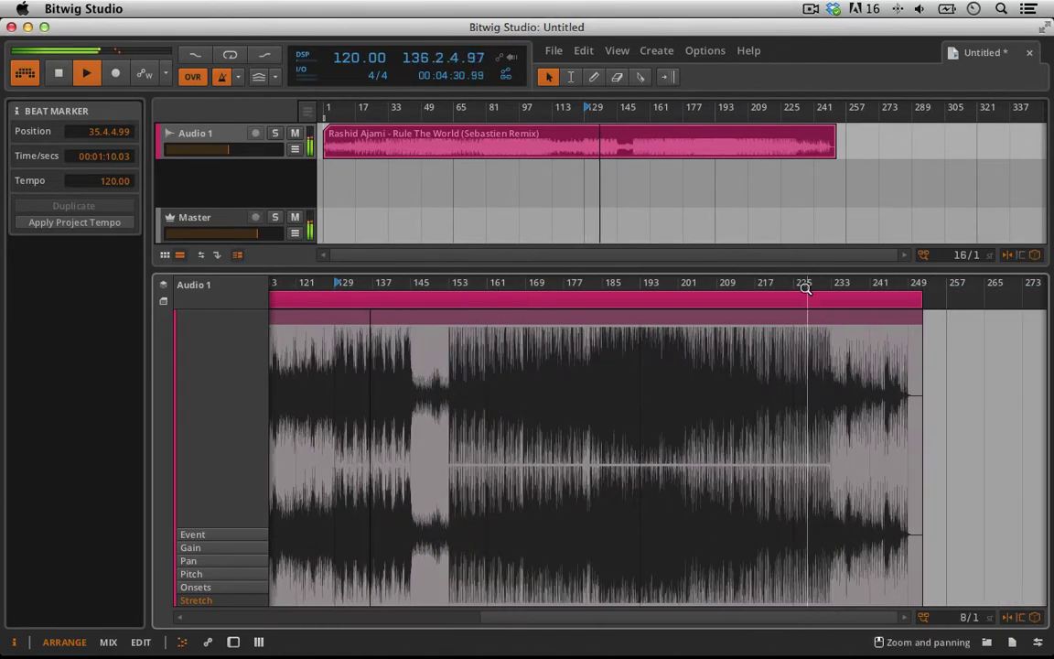
pyautogui.click(796, 283)
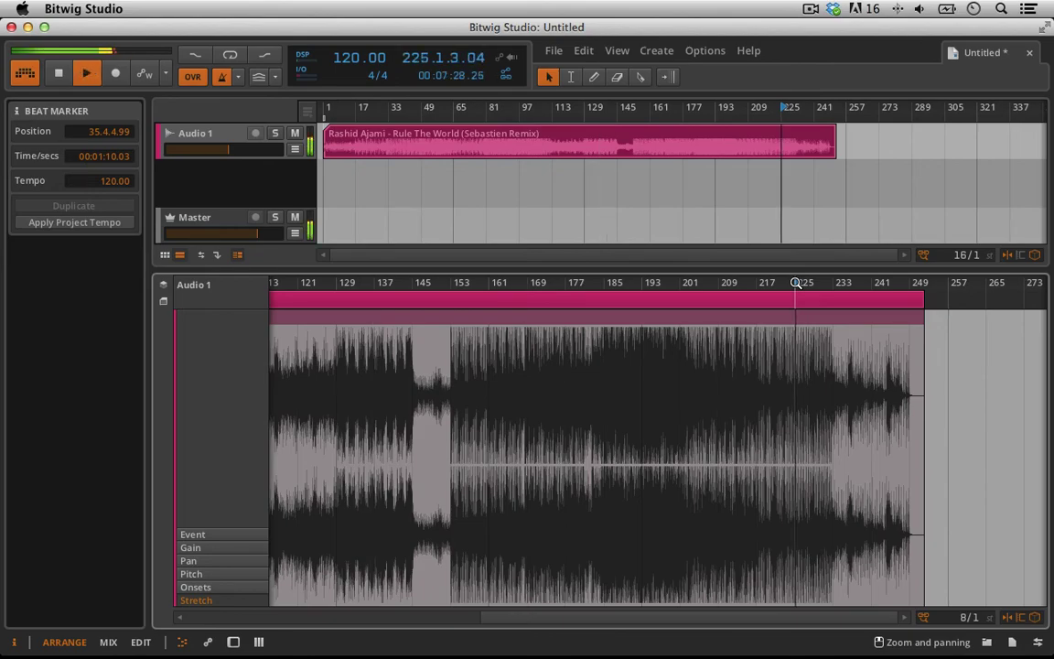
# - Add a beat marker on the transient just after 229.1 and move it onto the 229.1 grid line, at 228.4.4.99
pyautogui.moveTo(801, 283); pyautogui.dragTo(861, 386)
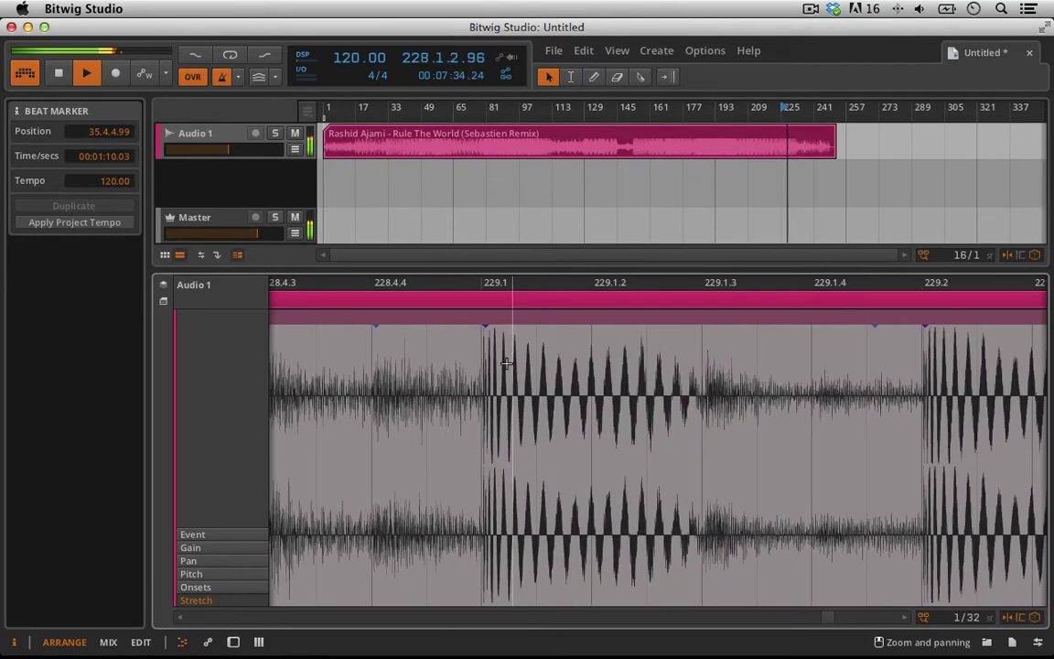
pyautogui.moveTo(499, 283); pyautogui.dragTo(499, 330)
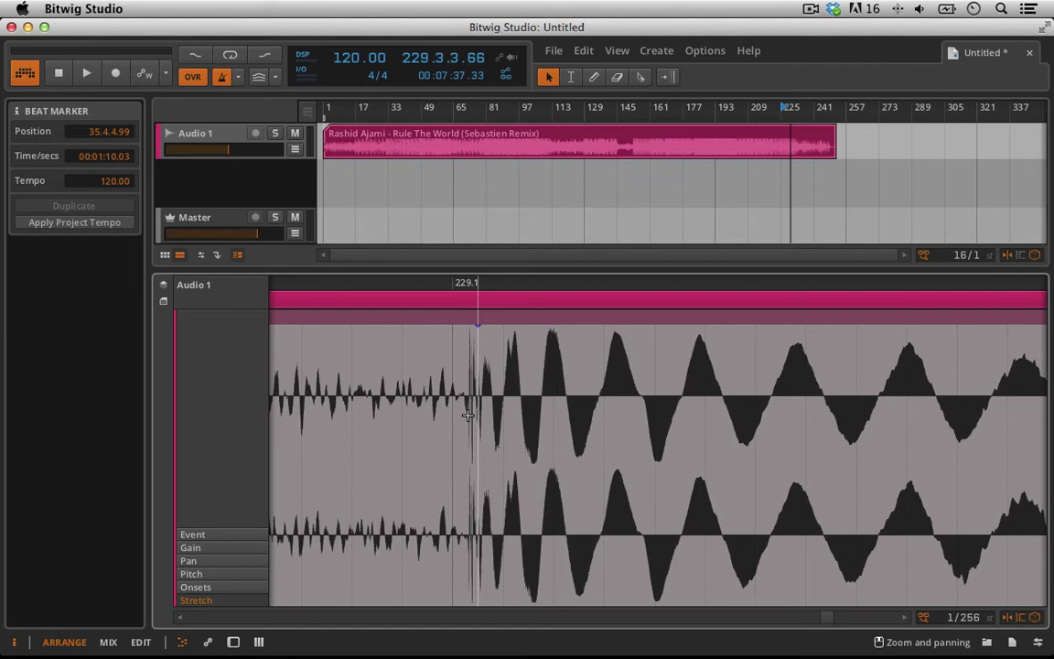
pyautogui.moveTo(478, 282); pyautogui.dragTo(488, 324)
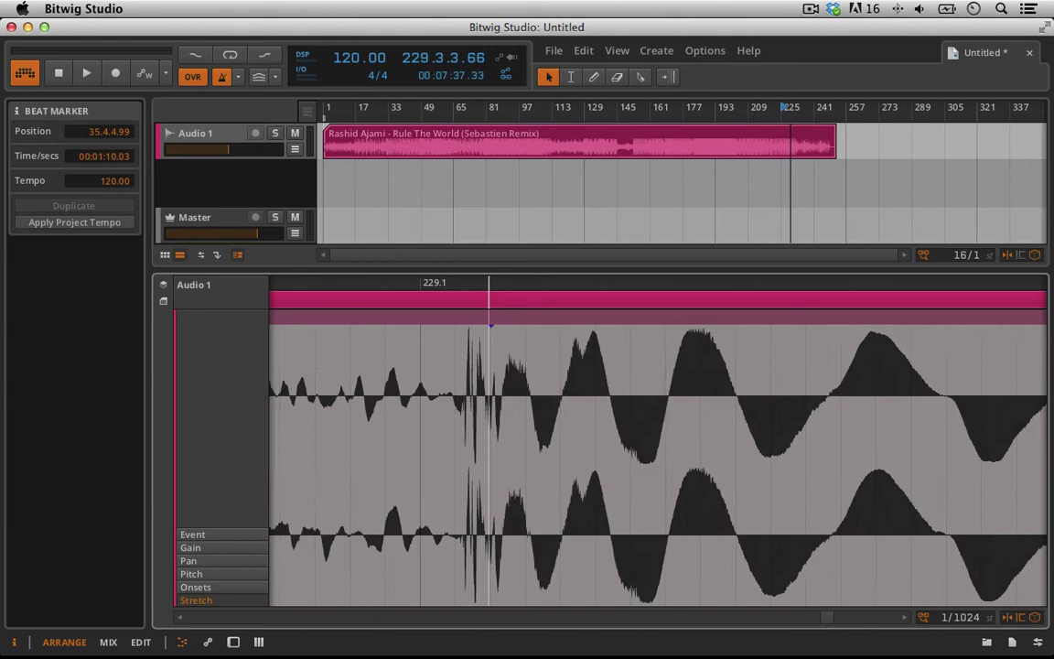
pyautogui.click(465, 491)
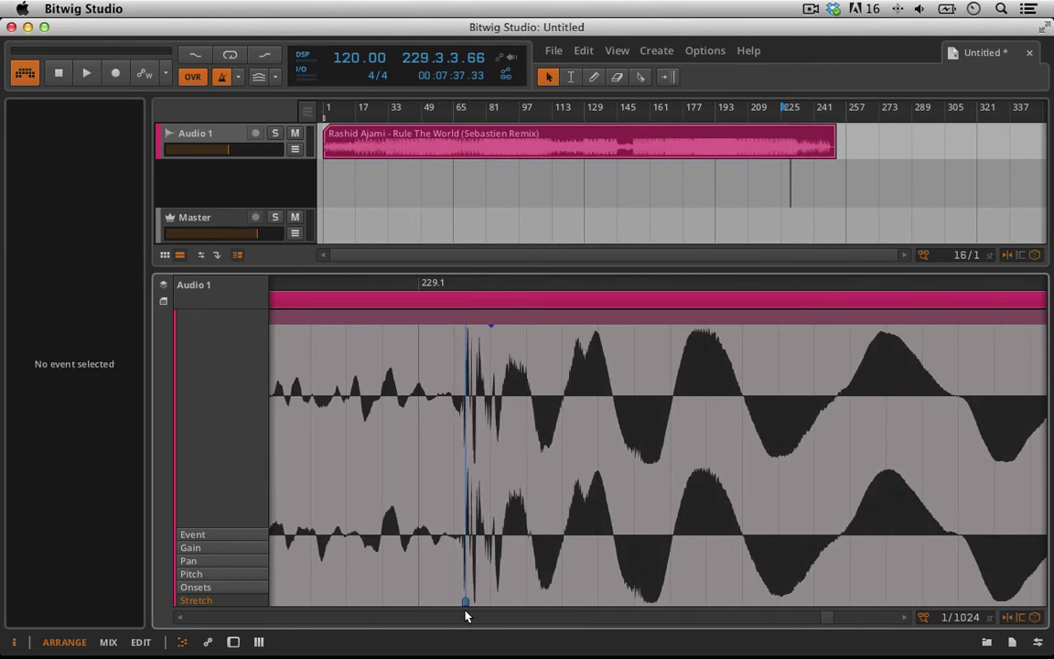
pyautogui.click(462, 601)
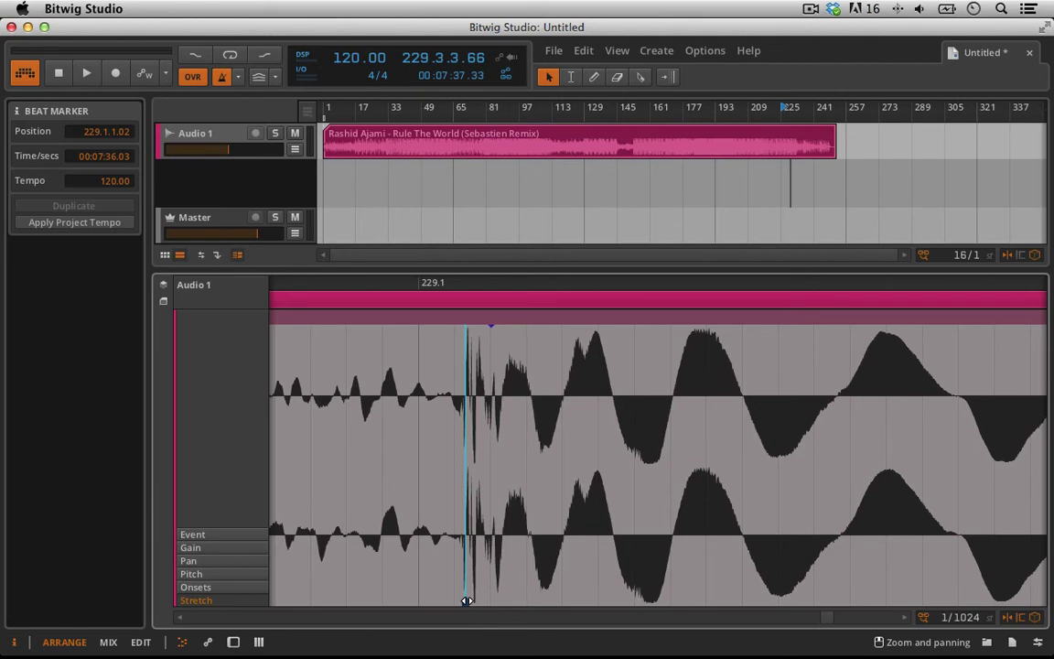
pyautogui.moveTo(466, 600); pyautogui.dragTo(419, 600)
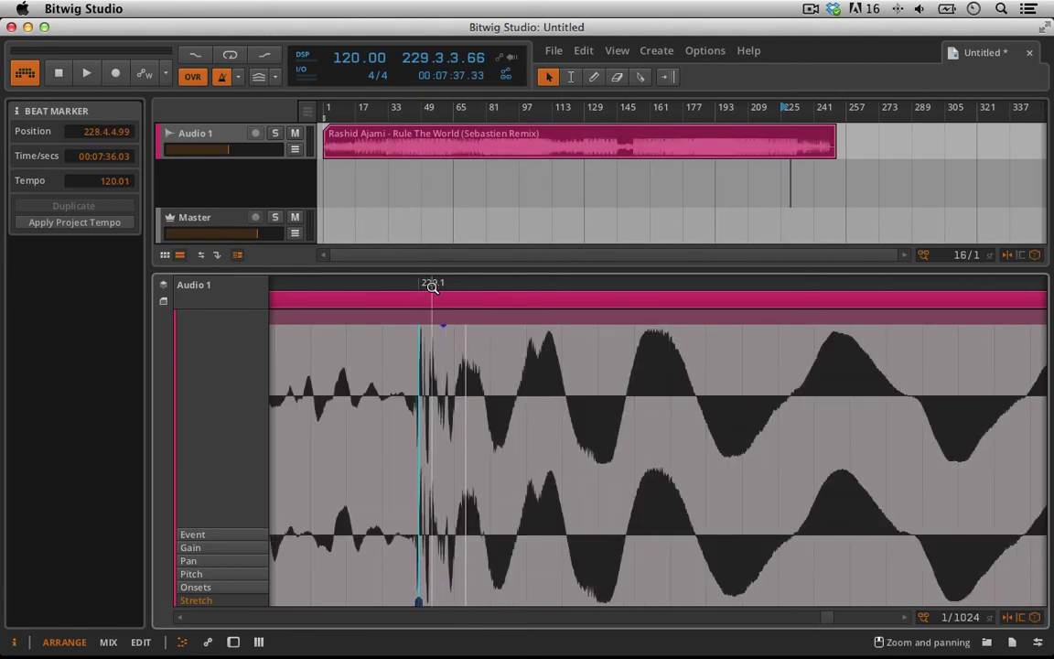
# - Resume playback near the new beat marker, and play from bar 161 to recheck the timing
pyautogui.moveTo(431, 287); pyautogui.dragTo(407, 45)
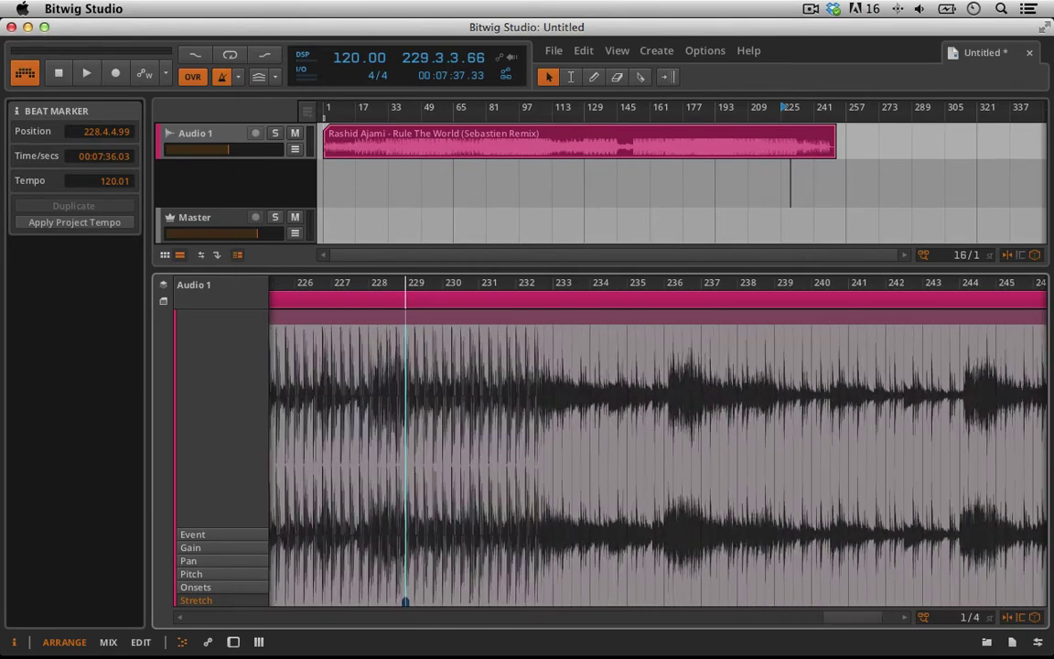
pyautogui.moveTo(432, 166); pyautogui.dragTo(432, 157)
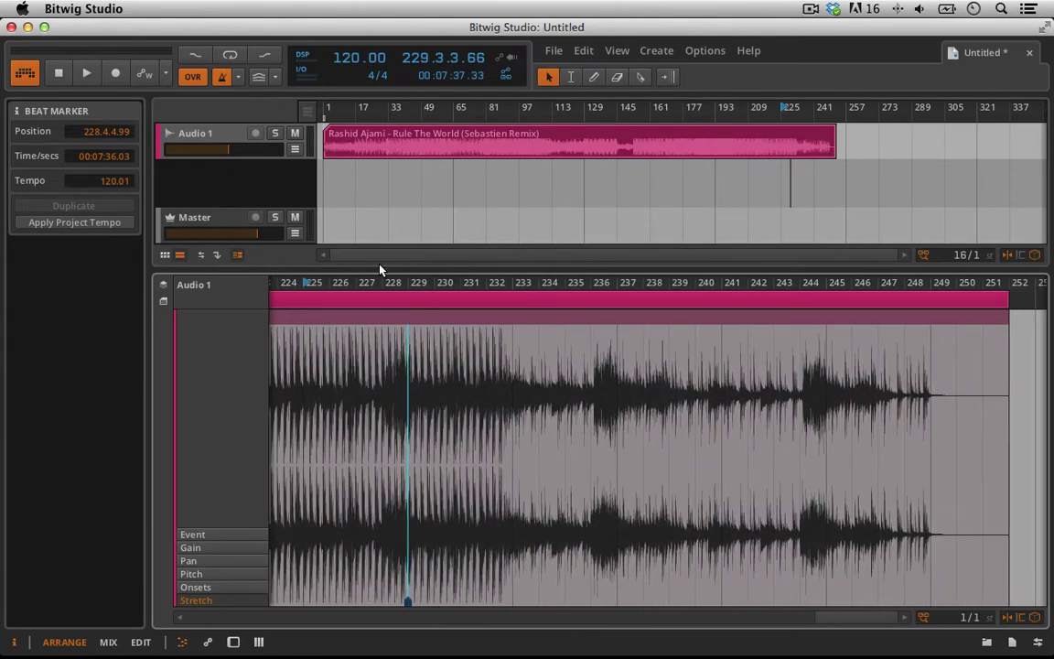
pyautogui.press('space')
pyautogui.moveTo(382, 284)
pyautogui.mouseDown()
pyautogui.moveTo(380, 307)
pyautogui.moveTo(530, 359)
pyautogui.moveTo(572, 265)
pyautogui.moveTo(726, 197)
pyautogui.moveTo(865, 206)
pyautogui.mouseUp()
pyautogui.click(363, 284)
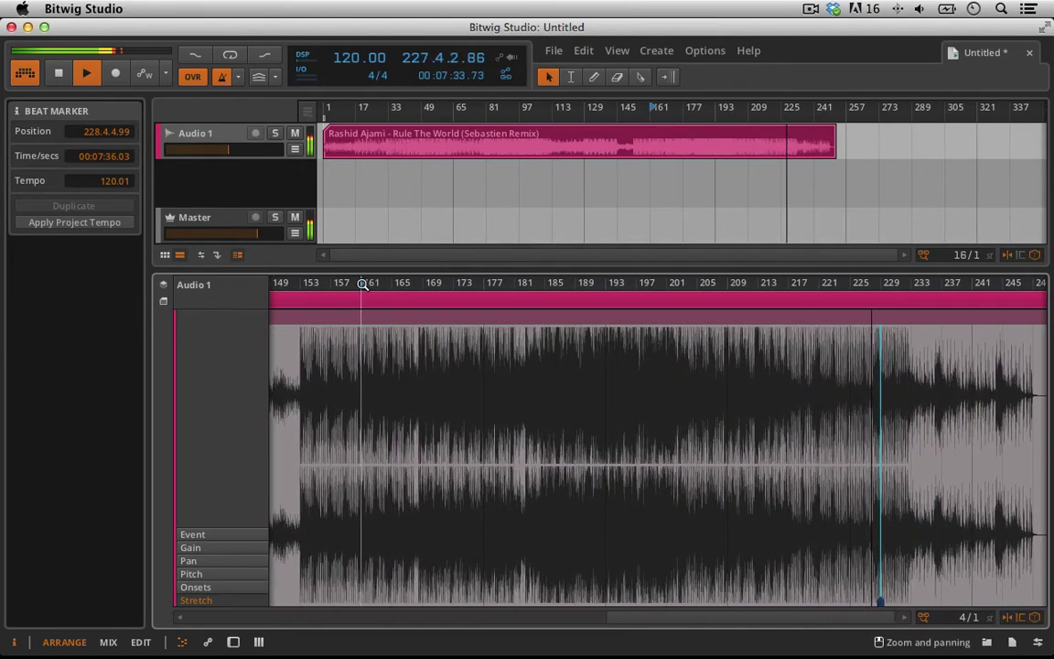
pyautogui.click(363, 284)
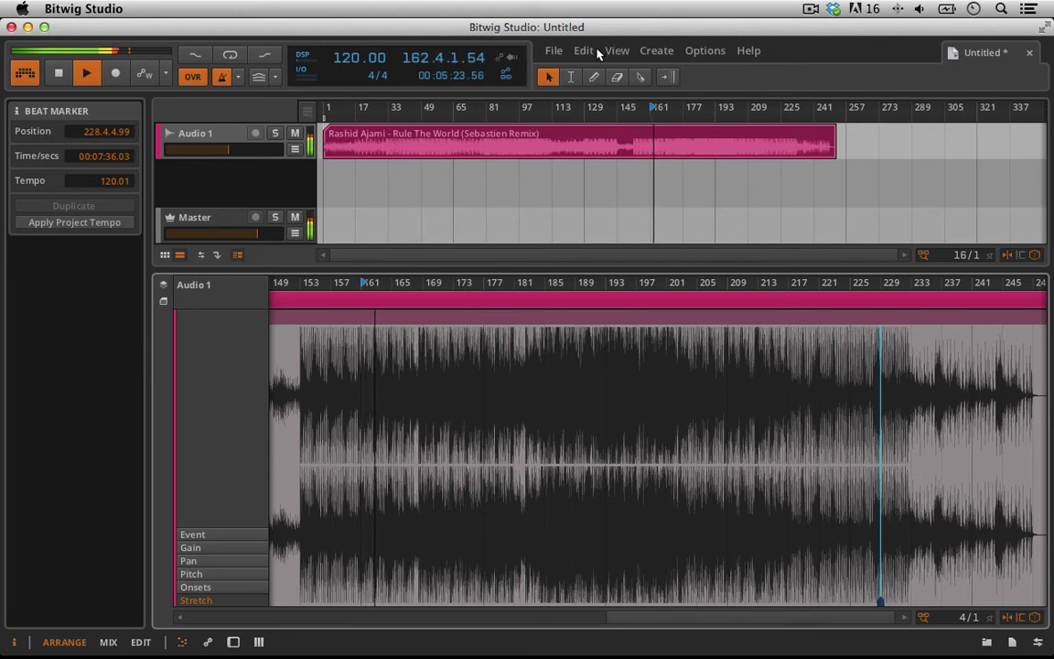
# - Select bar 166 of the song with the Time Selection tool, loop that range and restart playback
pyautogui.click(571, 77)
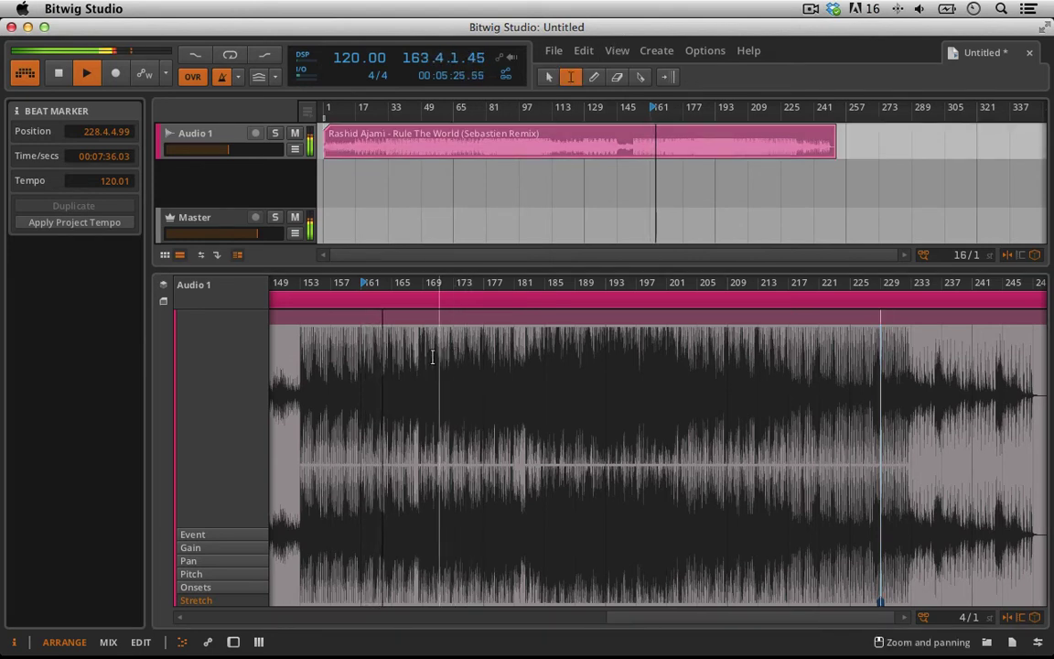
pyautogui.click(396, 285)
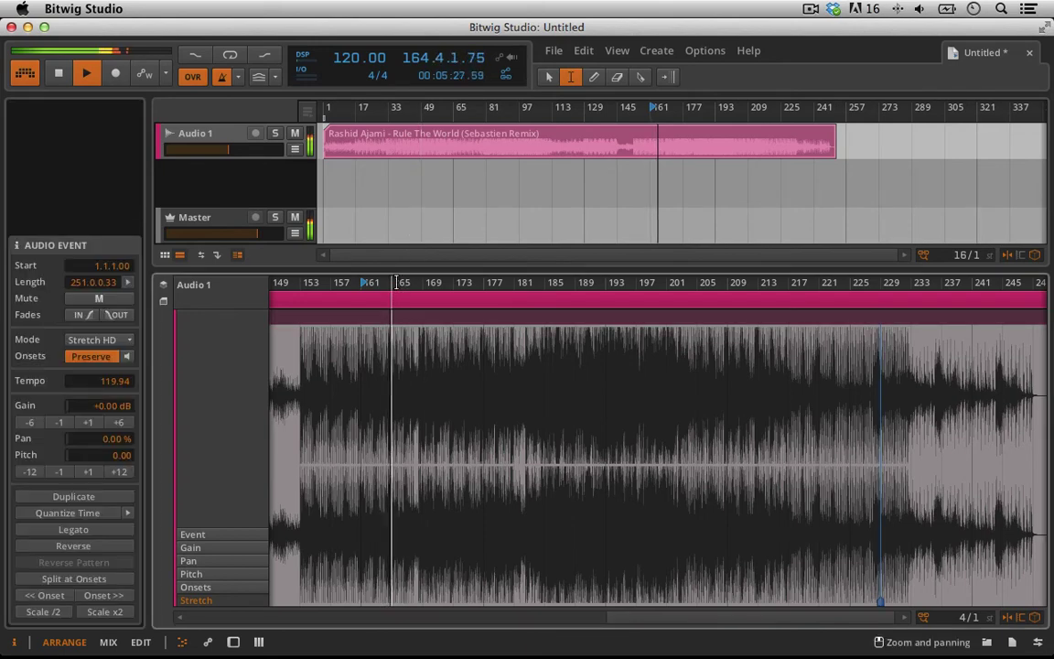
pyautogui.click(549, 77)
pyautogui.moveTo(391, 281); pyautogui.dragTo(362, 281)
pyautogui.click(583, 50)
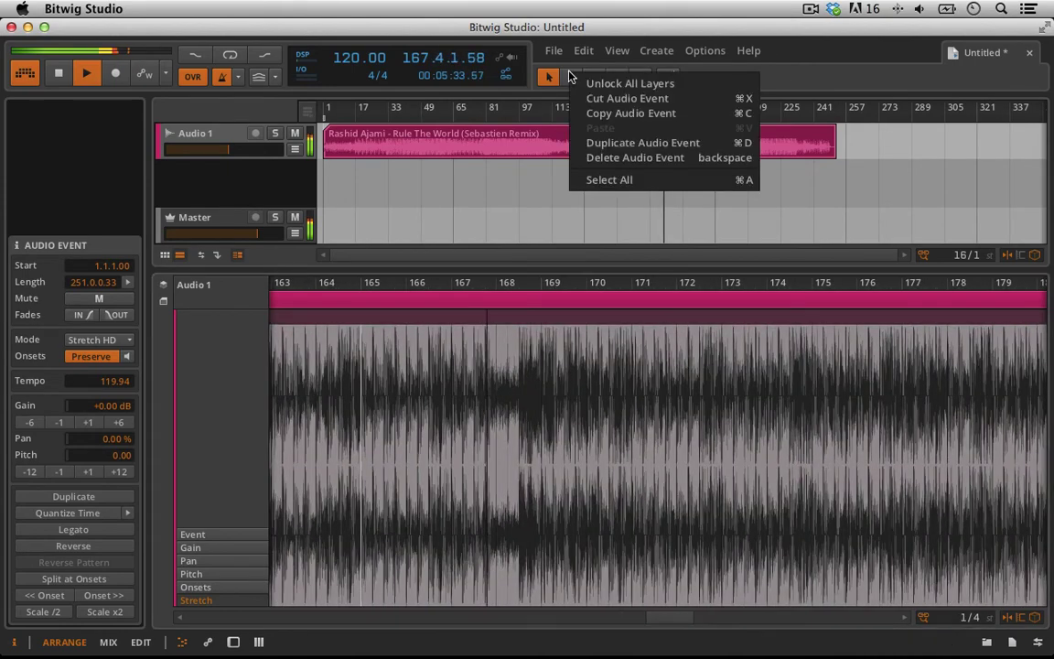
pyautogui.click(570, 79)
pyautogui.click(570, 80)
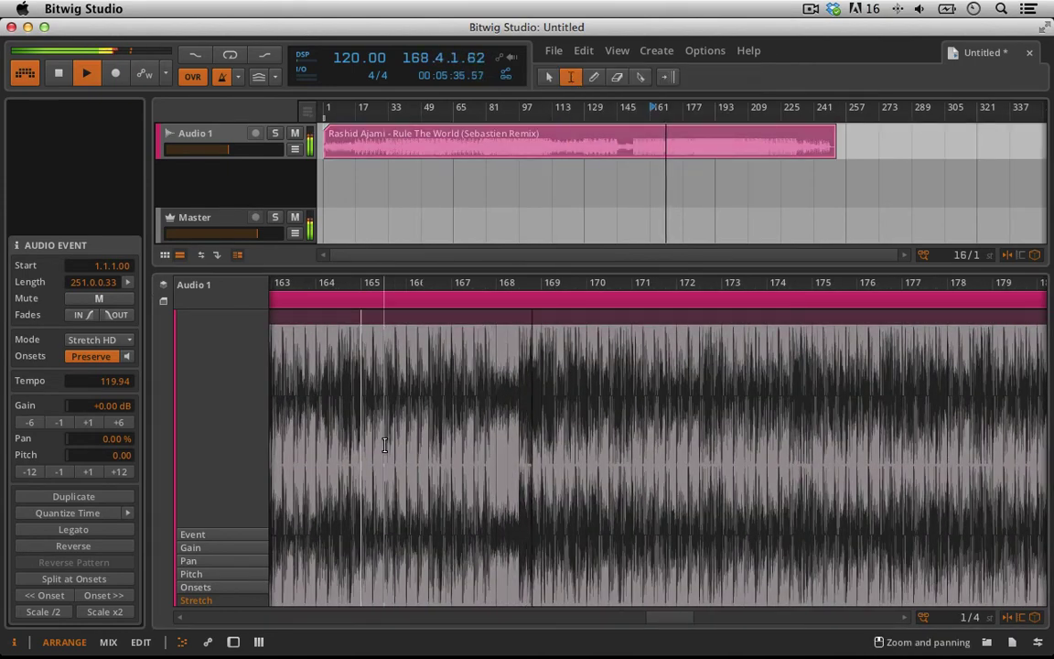
pyautogui.moveTo(407, 423); pyautogui.dragTo(450, 427)
pyautogui.press('super+l')
pyautogui.press('space')
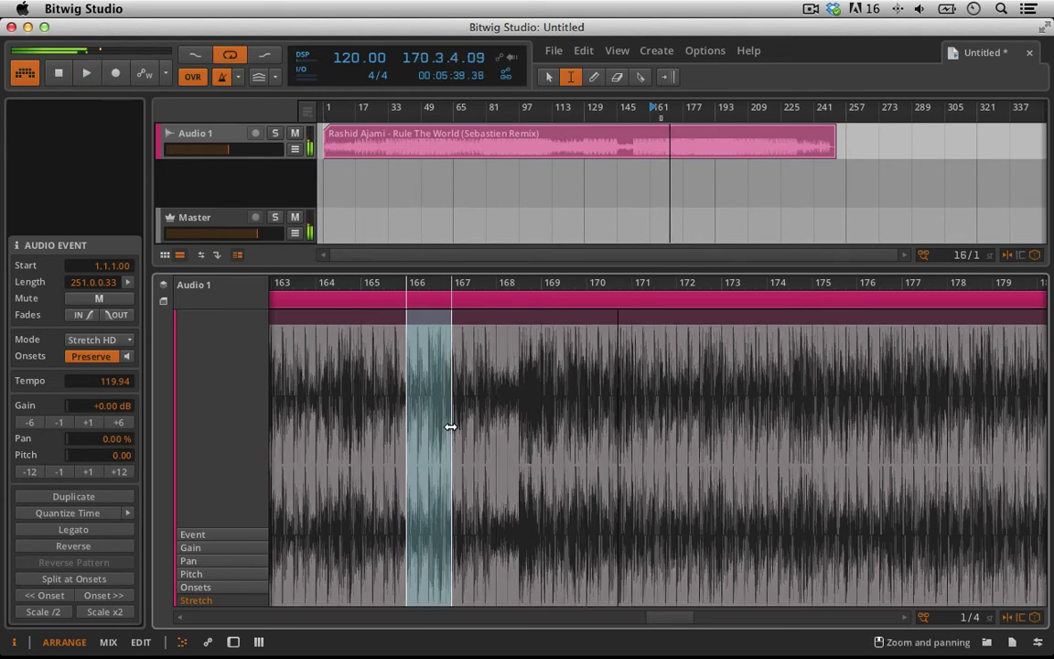
pyautogui.press('space')
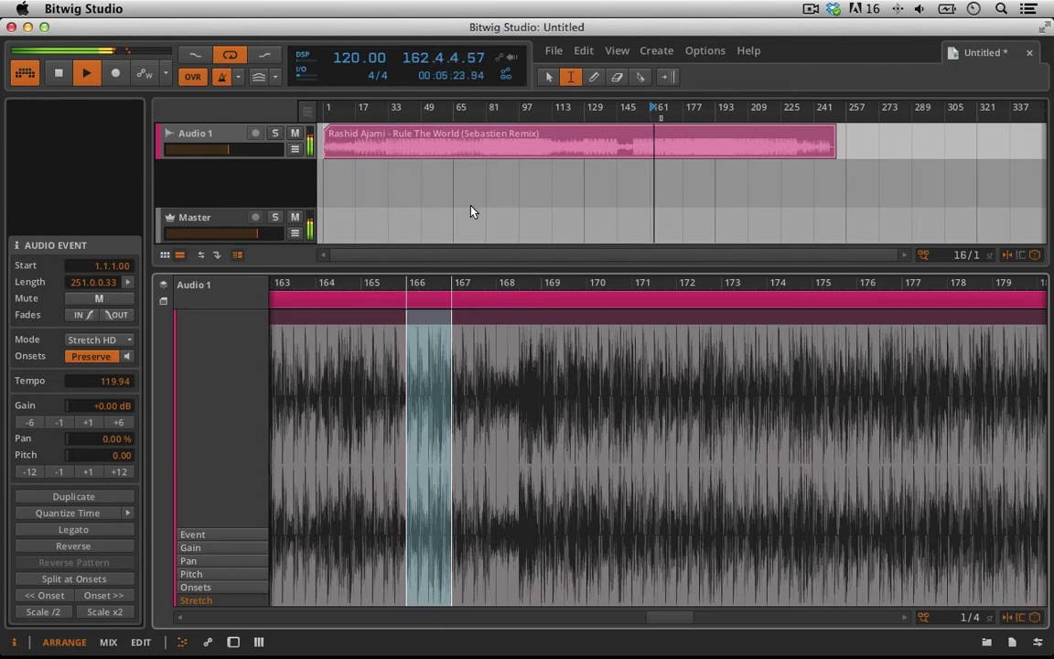
# - Play the bar 166 loop from its start with the Pointer tool active, switch the metronome off, and stop playback
pyautogui.click(550, 76)
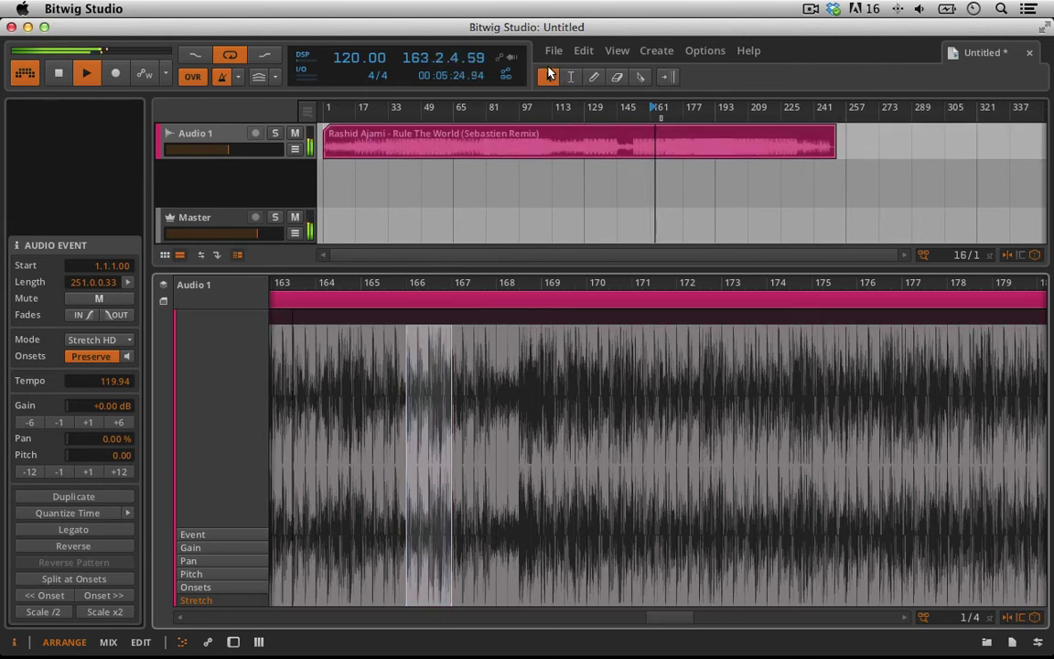
pyautogui.click(407, 281)
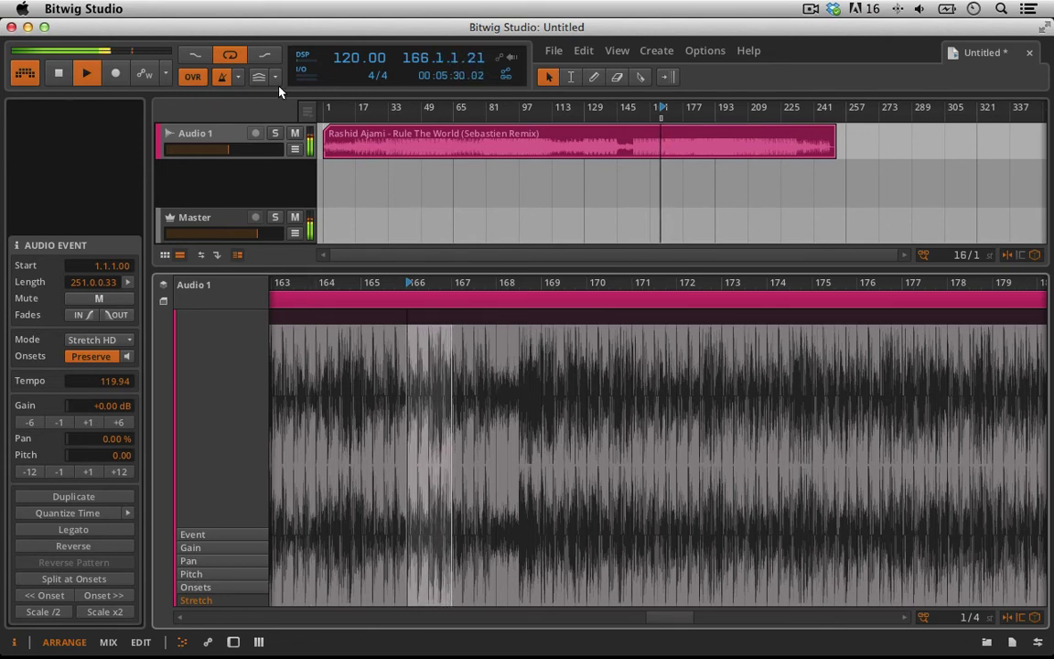
pyautogui.click(221, 76)
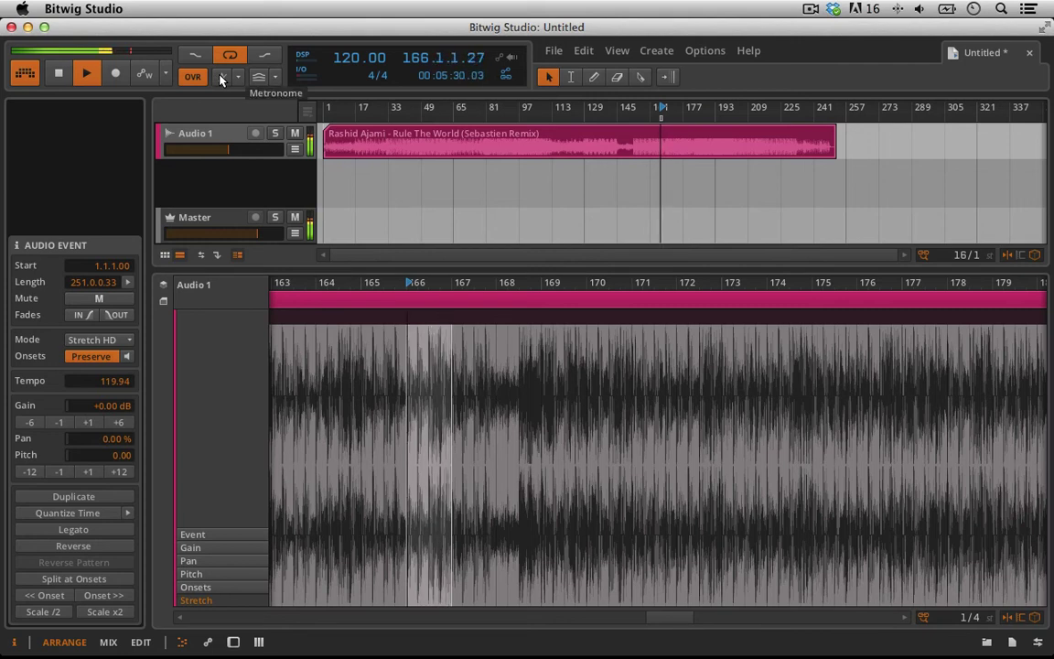
pyautogui.press('space')
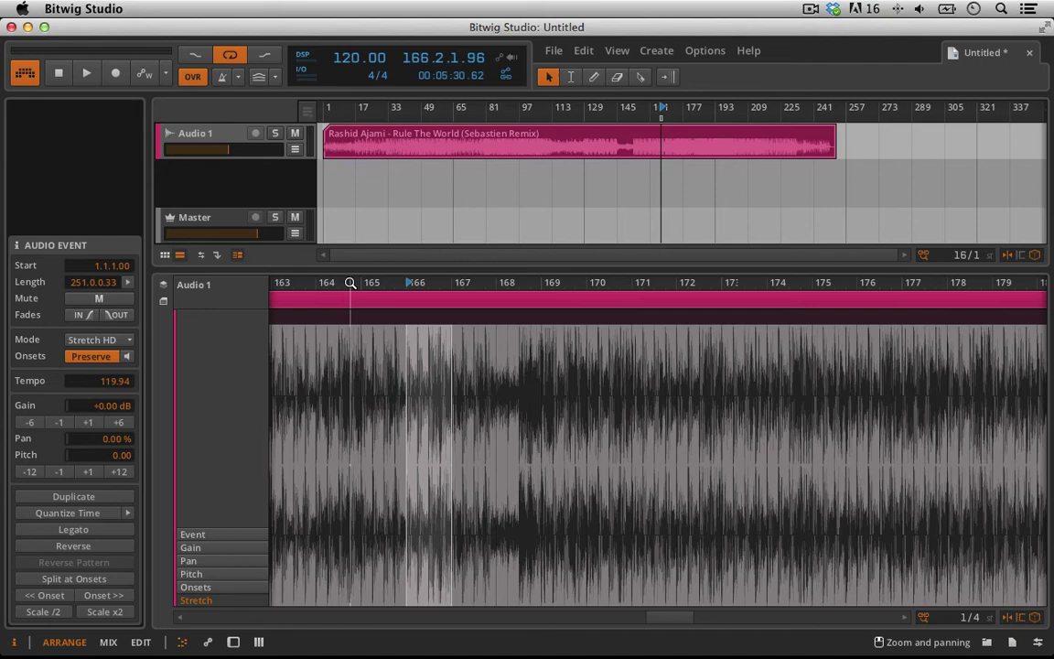
# - Set the song event's playback mode to Raw and play the song from bar 1
pyautogui.moveTo(350, 283); pyautogui.dragTo(343, 402)
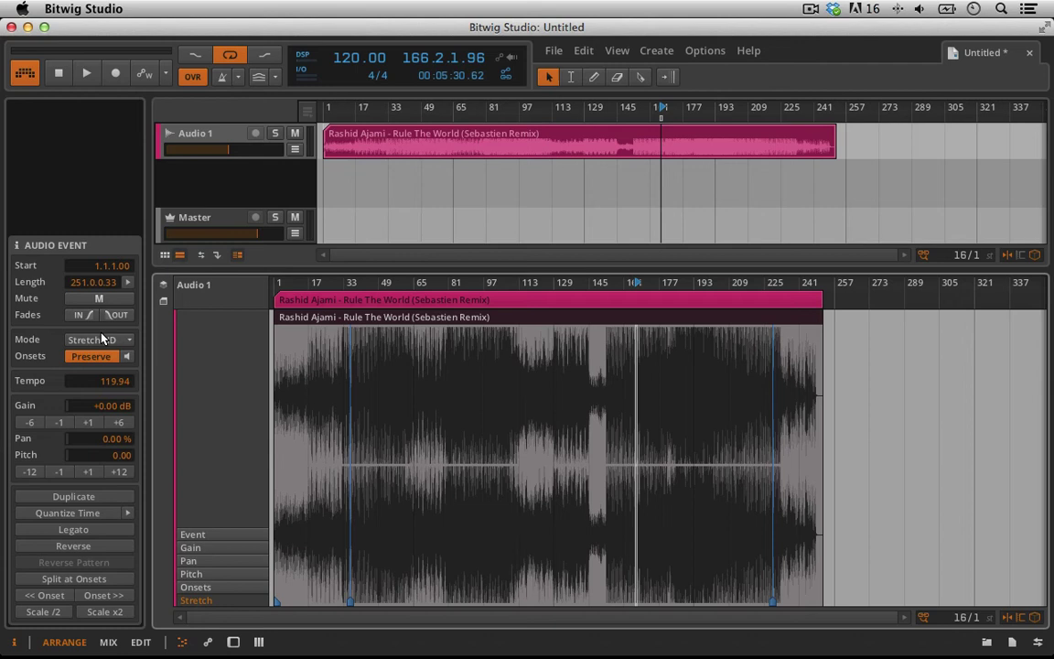
pyautogui.click(130, 339)
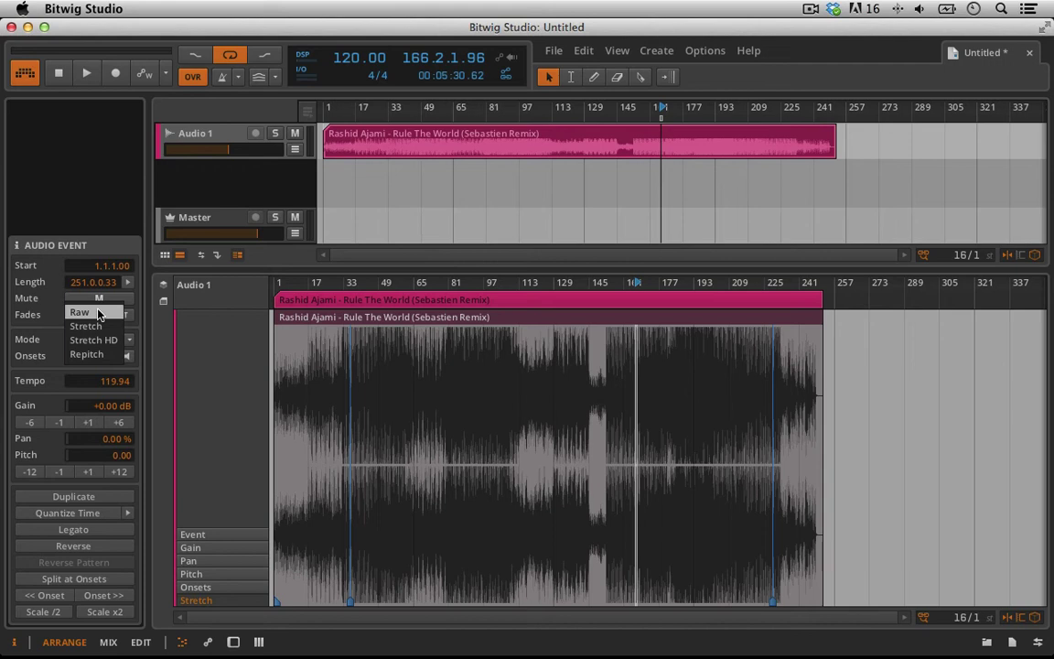
pyautogui.click(99, 313)
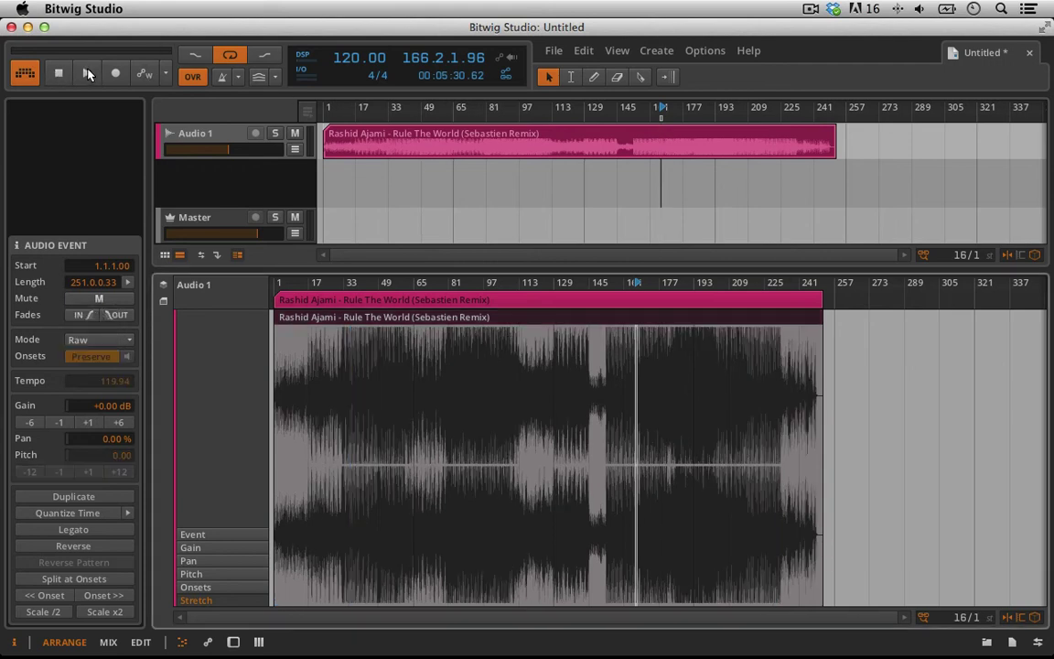
pyautogui.click(88, 73)
pyautogui.click(326, 107)
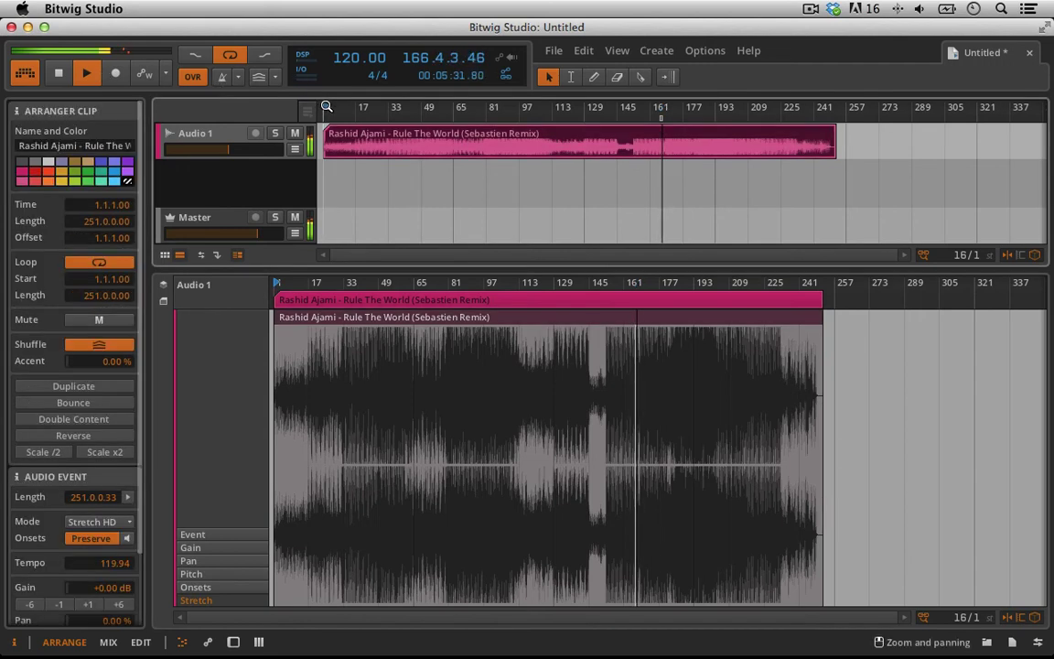
pyautogui.click(84, 66)
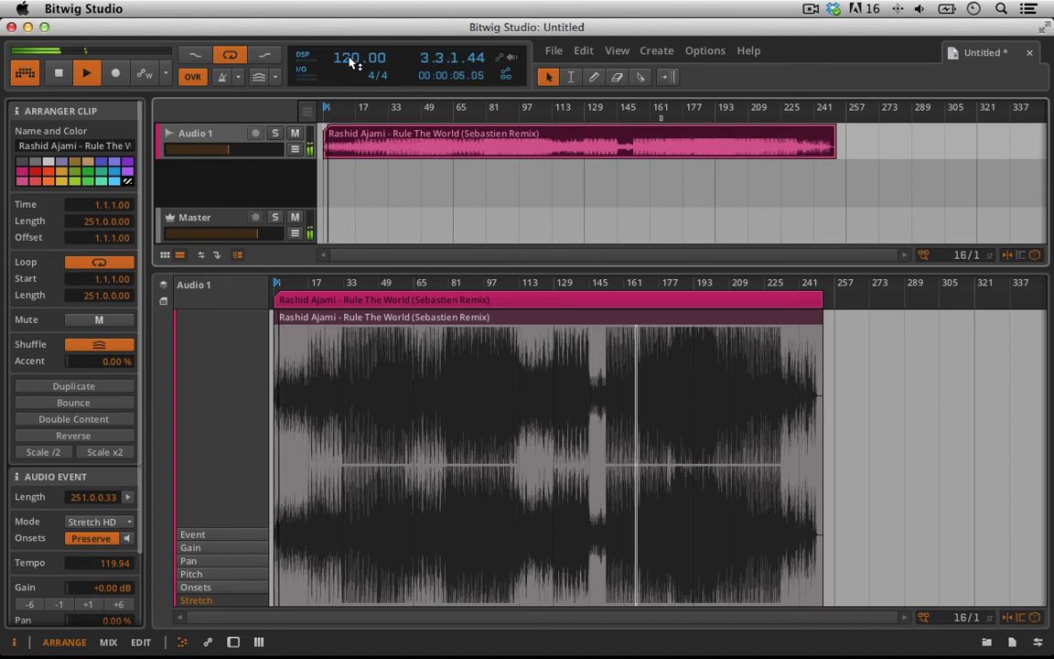
# - Lower the project tempo to 20 BPM during playback, return it to 120 BPM, and stop playback
pyautogui.moveTo(353, 61); pyautogui.dragTo(353, 164)
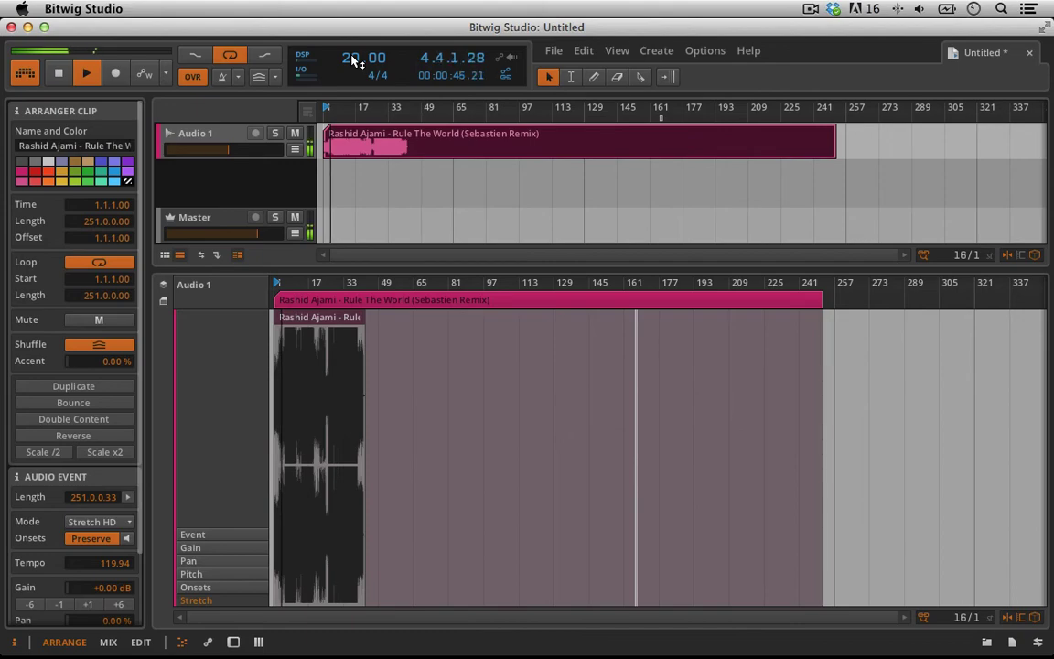
pyautogui.moveTo(353, 61)
pyautogui.mouseDown()
pyautogui.moveTo(353, 13)
pyautogui.moveTo(363, 109)
pyautogui.moveTo(363, 52)
pyautogui.moveTo(363, 77)
pyautogui.mouseUp()
pyautogui.press('space')
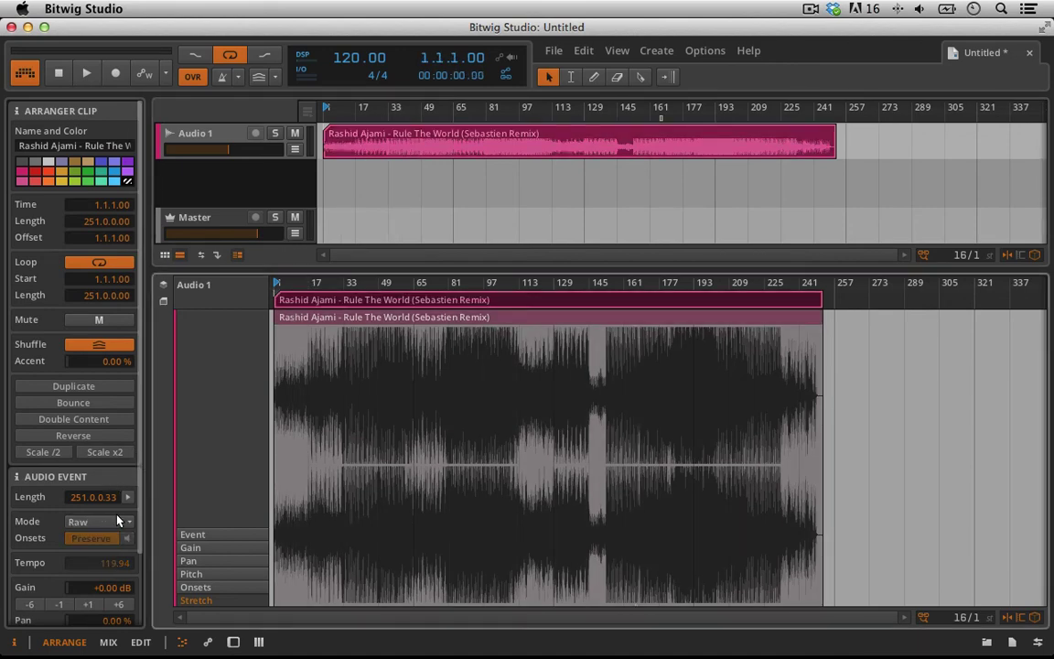
# - Set the song event's playback mode to Repitch and play from bar 1 with the metronome on
pyautogui.click(116, 520)
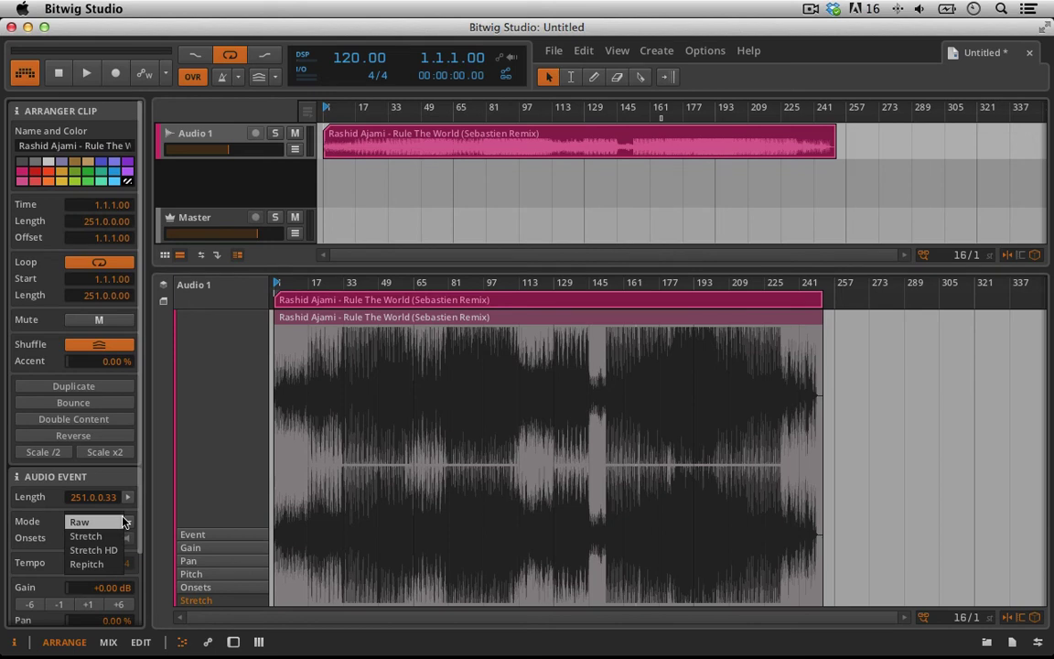
pyautogui.click(96, 564)
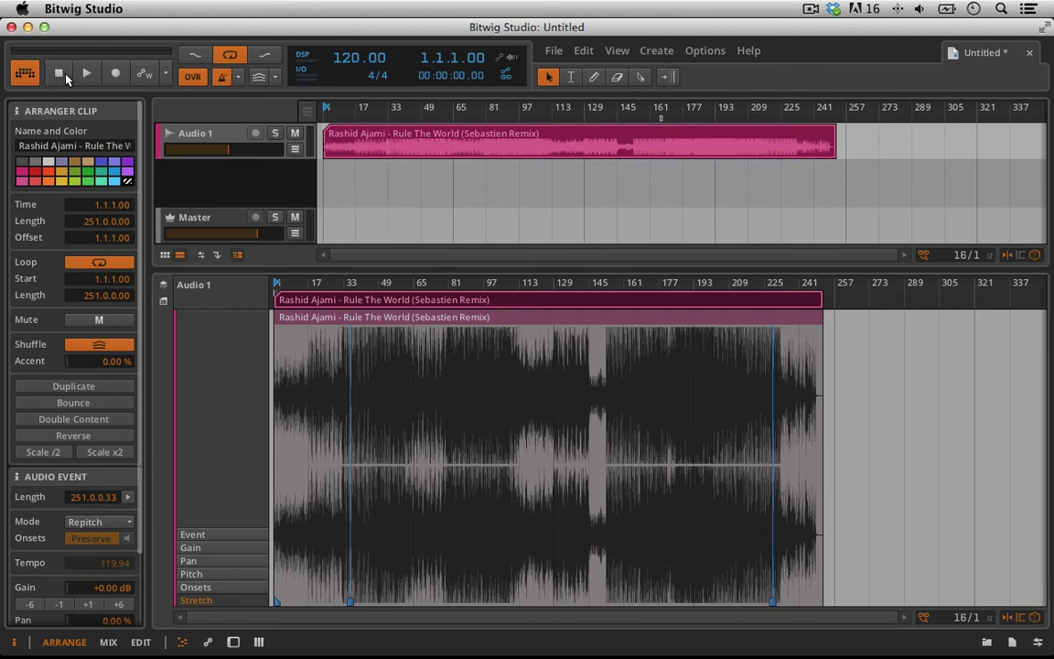
pyautogui.click(85, 73)
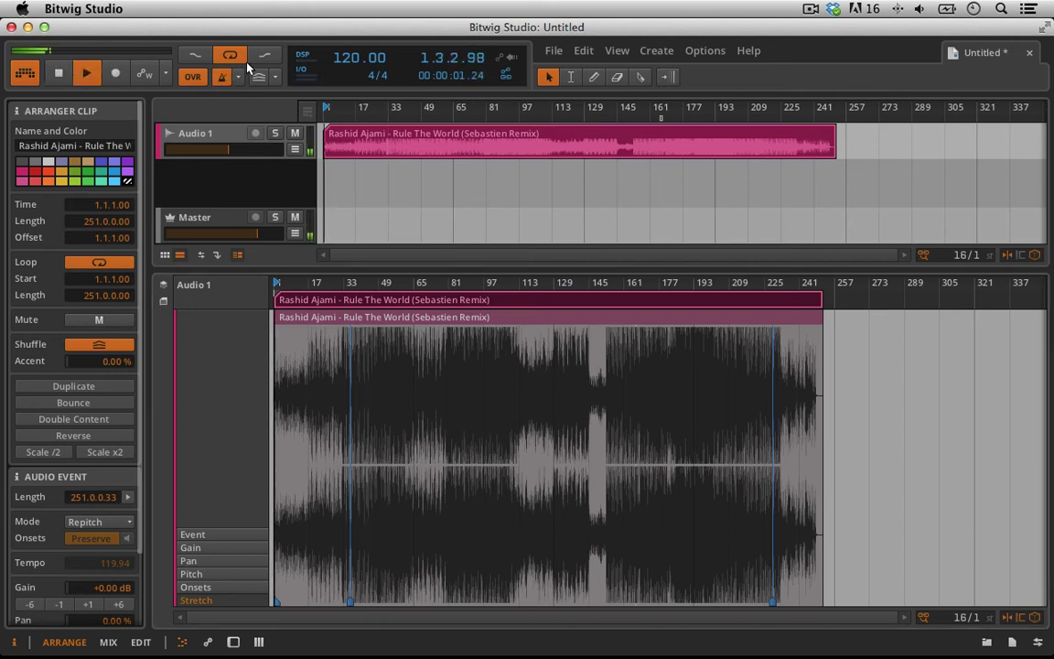
# - Audition Repitch at 101 and 140 BPM, including from around bar 49, and stop playback with the metronome off
pyautogui.moveTo(360, 58); pyautogui.dragTo(359, 101)
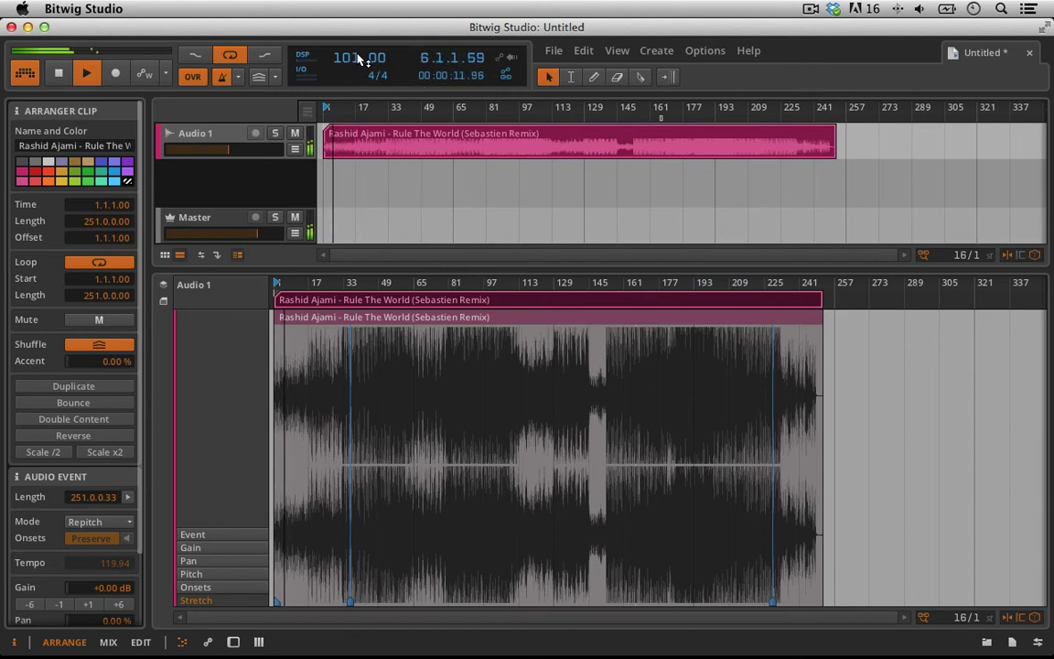
pyautogui.moveTo(359, 58)
pyautogui.mouseDown()
pyautogui.moveTo(358, 32)
pyautogui.moveTo(360, 59)
pyautogui.mouseUp()
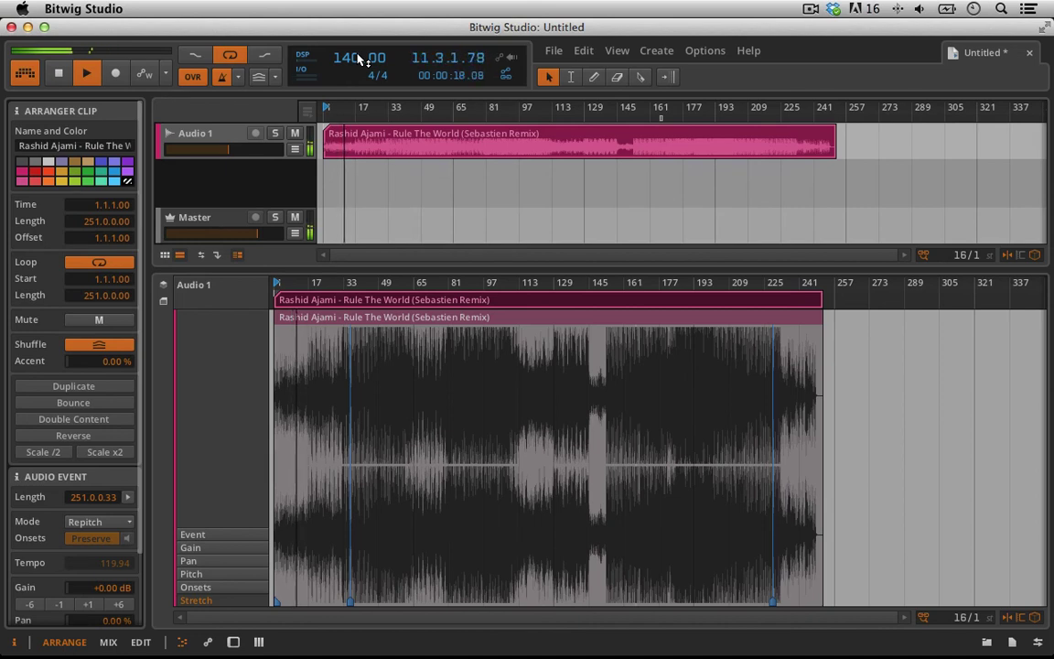
pyautogui.click(425, 108)
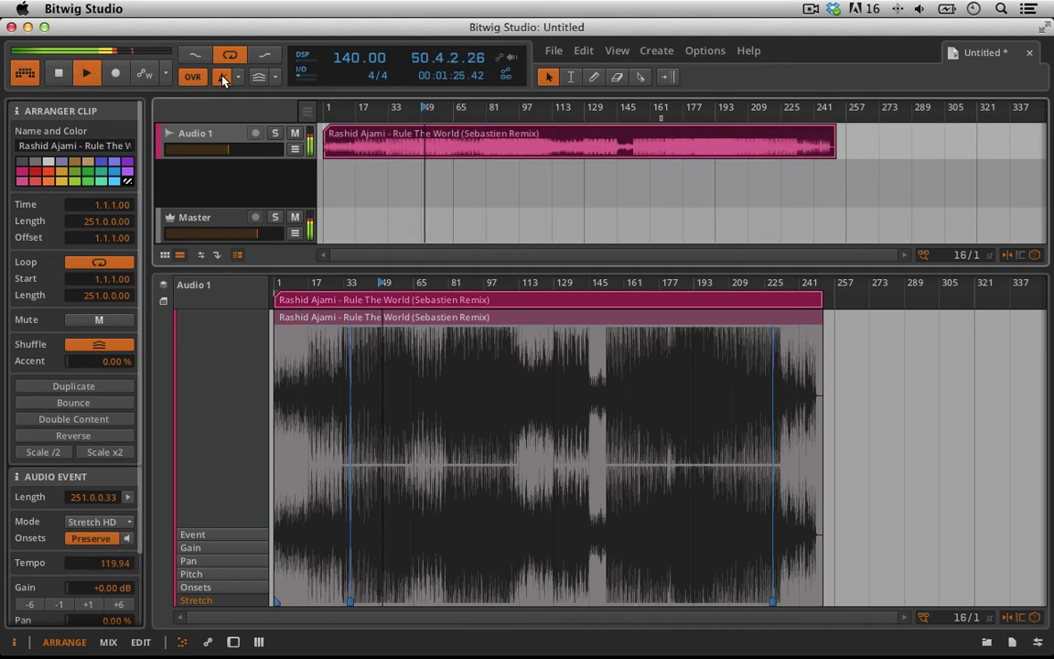
pyautogui.click(56, 65)
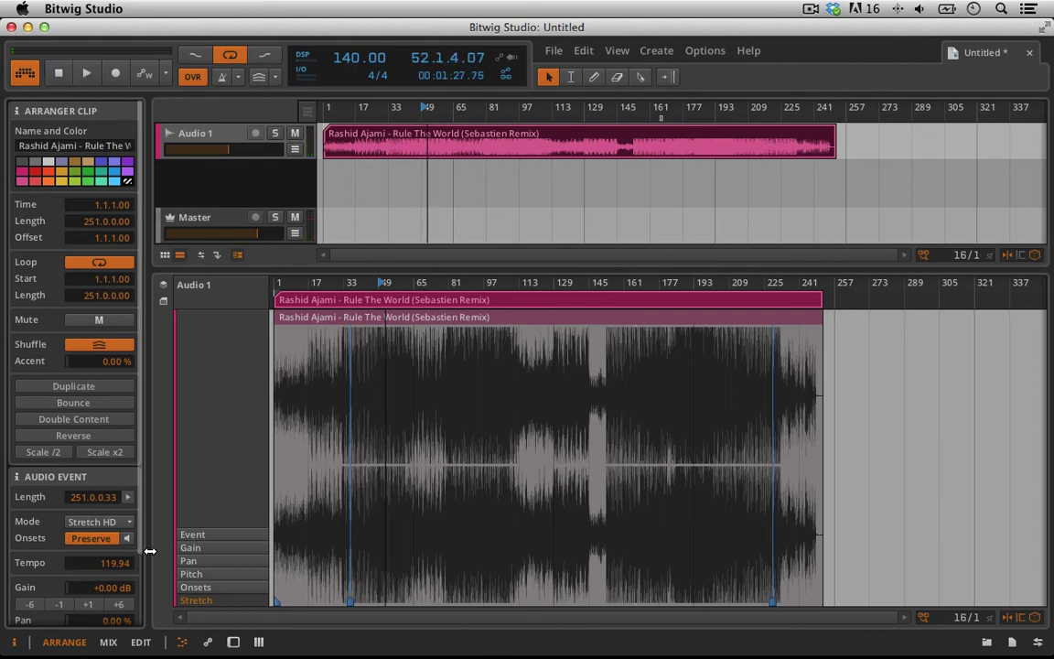
# - Select the song's audio event and set its playback mode to Stretch HD
pyautogui.click(298, 321)
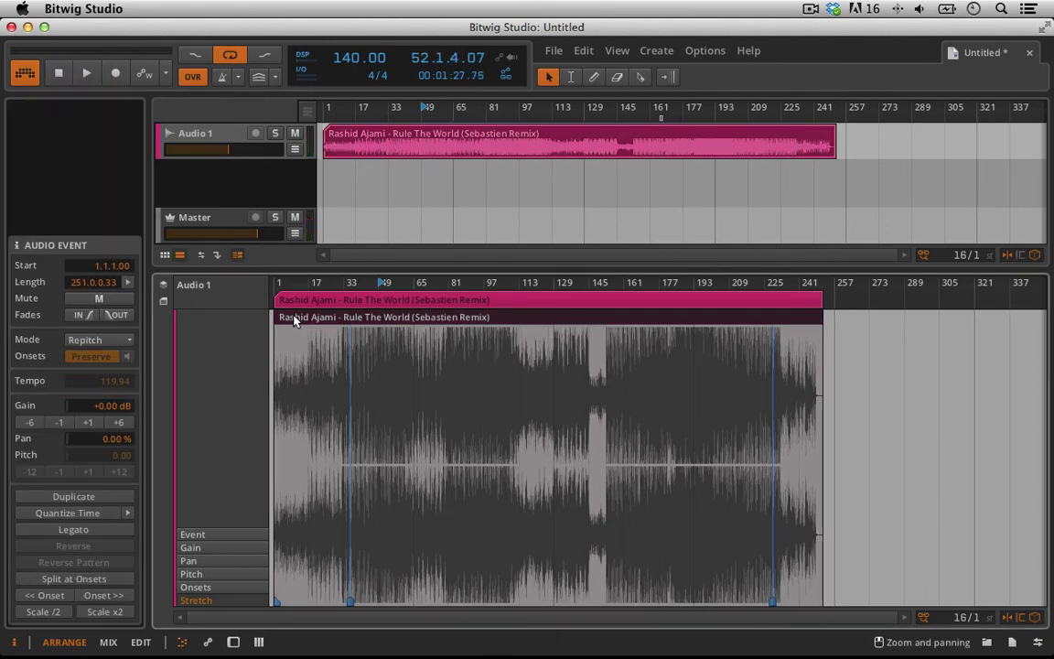
pyautogui.click(126, 338)
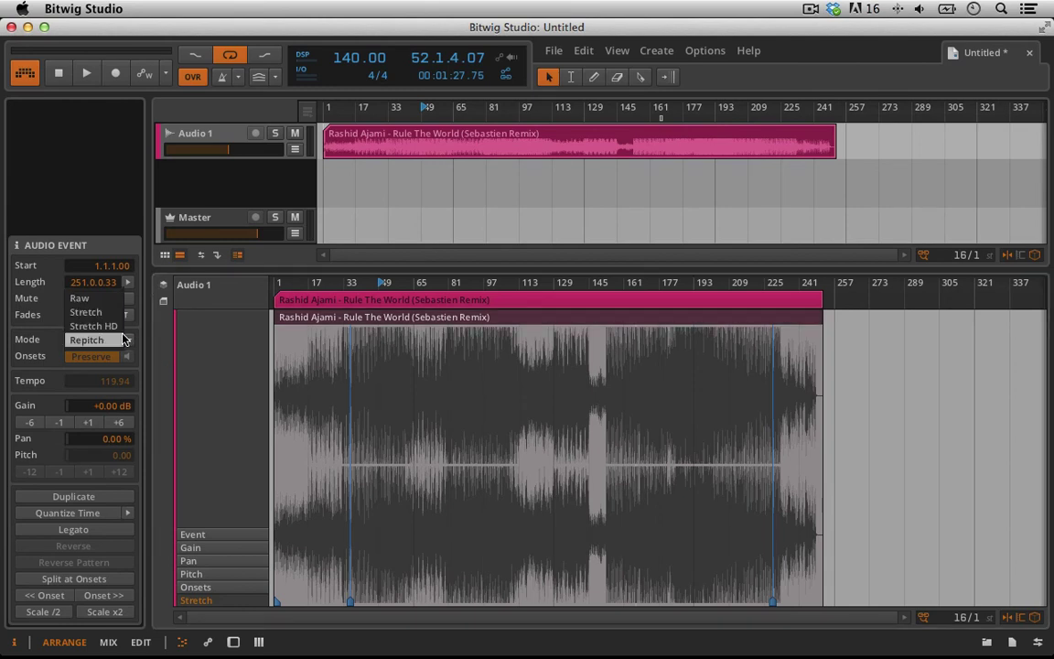
pyautogui.click(109, 327)
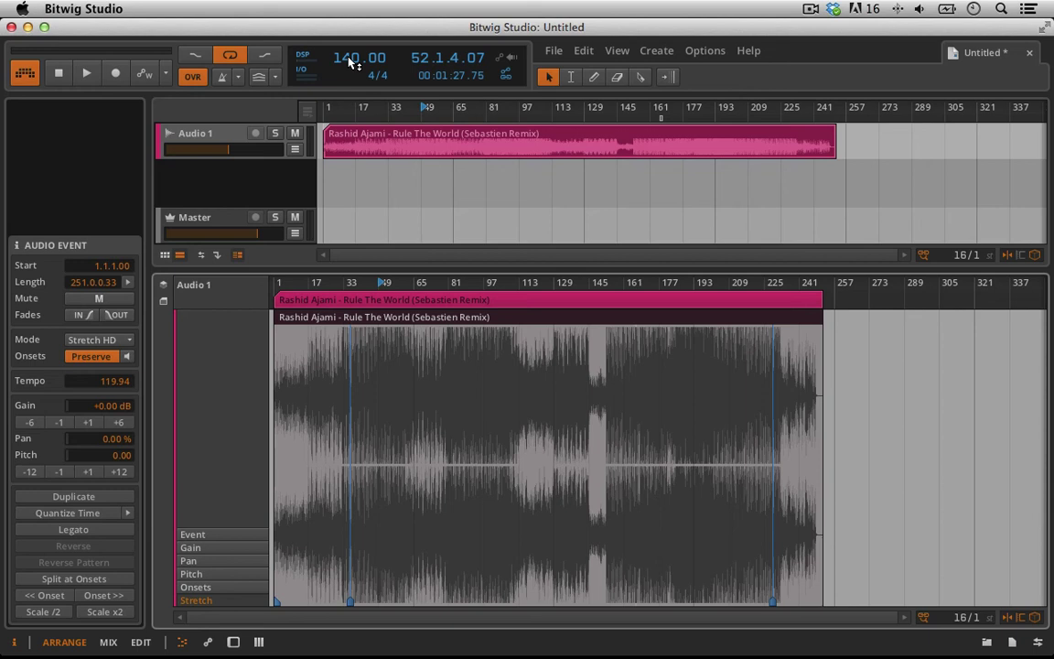
# - Play the song from bar 1 in Stretch HD and raise the tempo to 150 BPM, listening from around bar 49
pyautogui.click(335, 117)
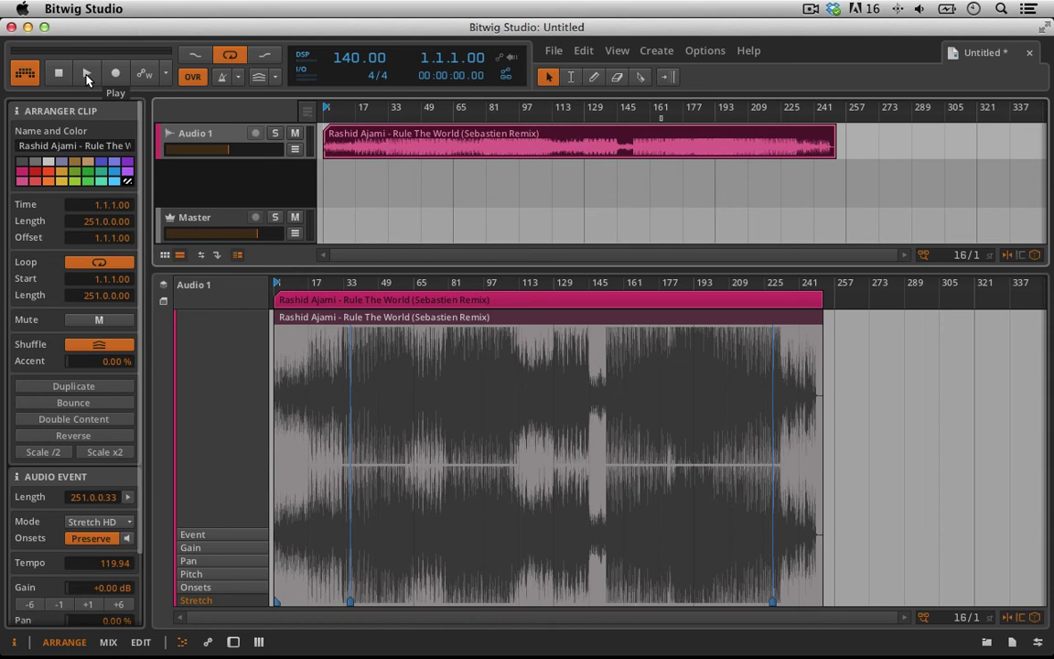
pyautogui.click(86, 77)
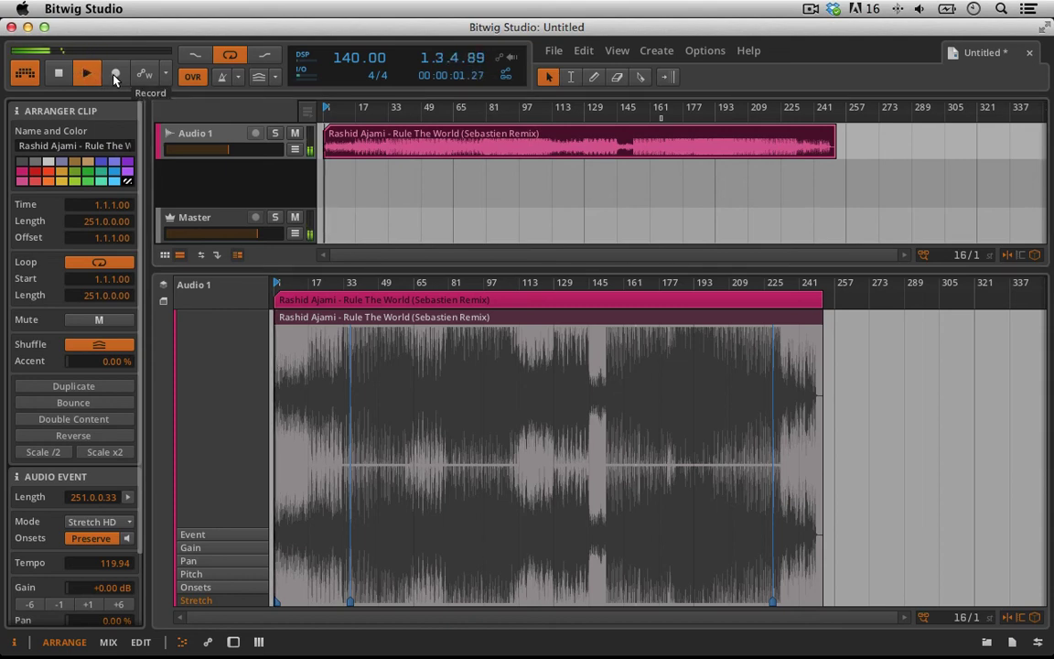
pyautogui.moveTo(346, 57); pyautogui.dragTo(345, 28)
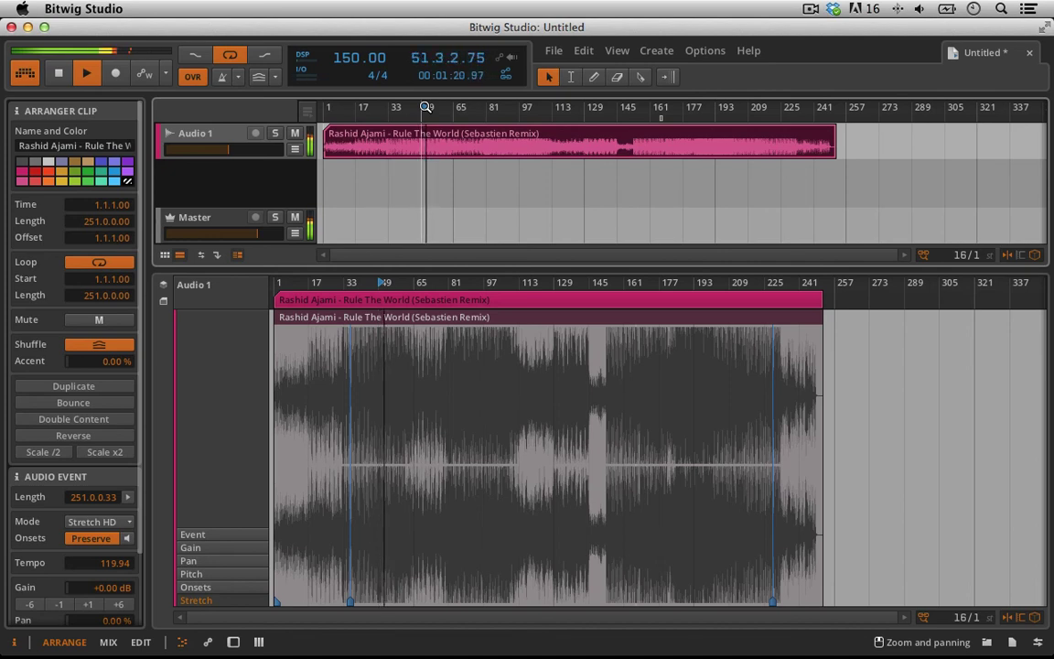
# - Switch the song event to Repitch during playback at 150 BPM to compare the sound, and stop playback
pyautogui.click(127, 524)
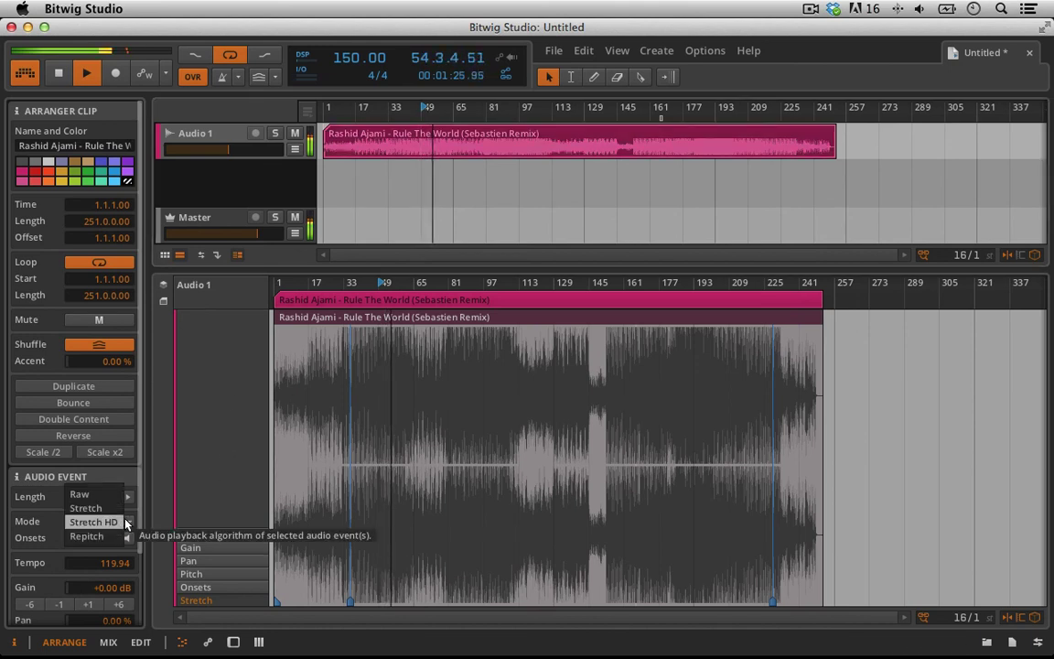
pyautogui.click(82, 537)
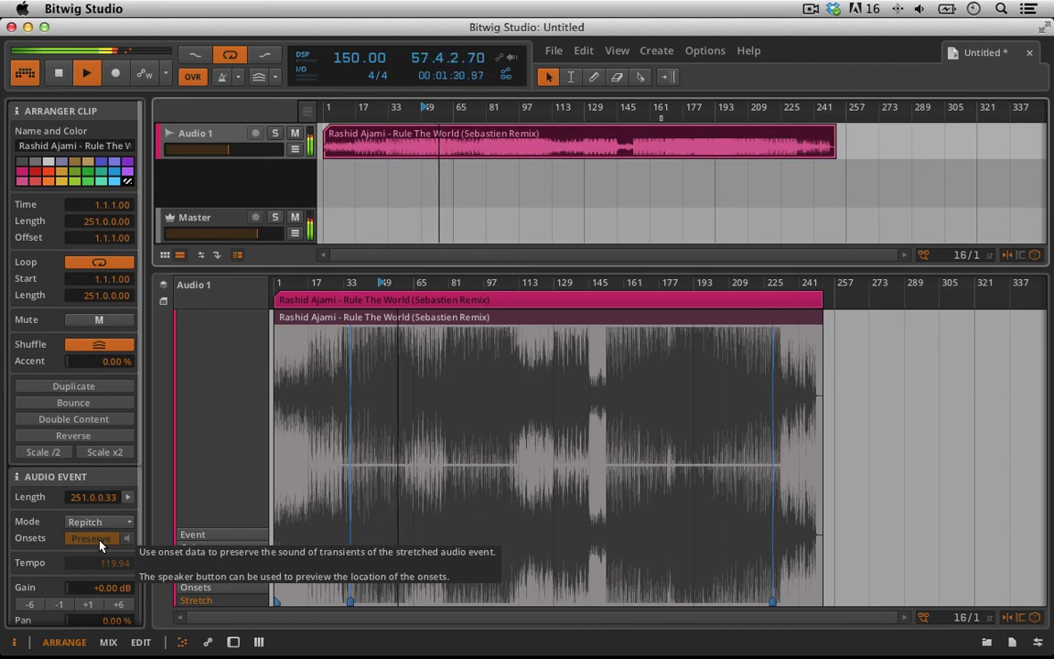
pyautogui.click(58, 73)
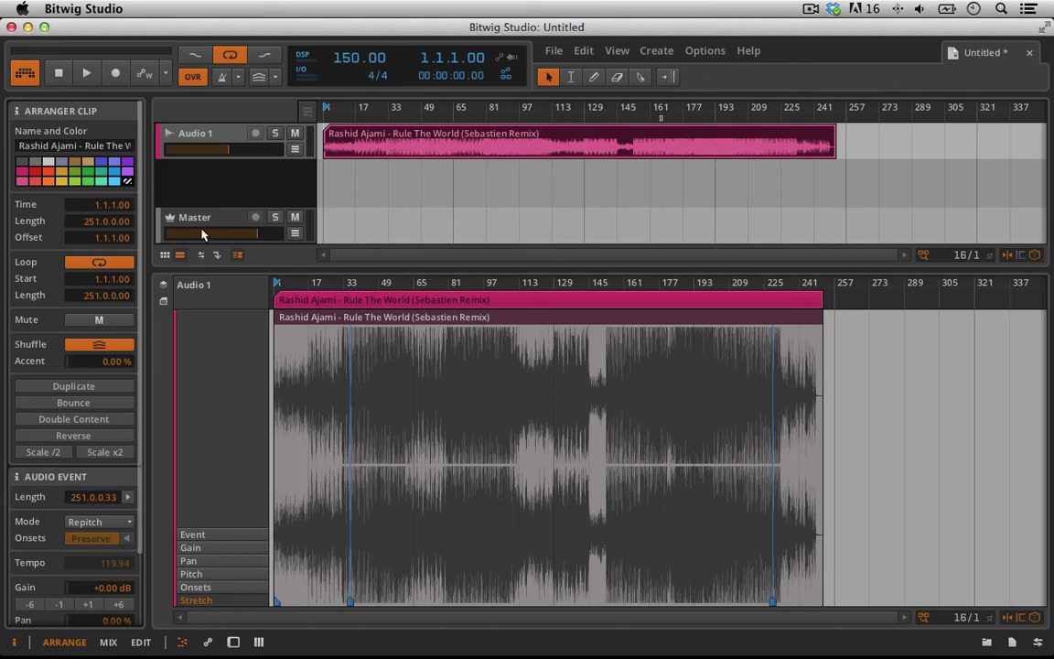
# - Set the song event's playback mode to Stretch HD and the project tempo to 120 BPM
pyautogui.click(120, 522)
pyautogui.click(114, 509)
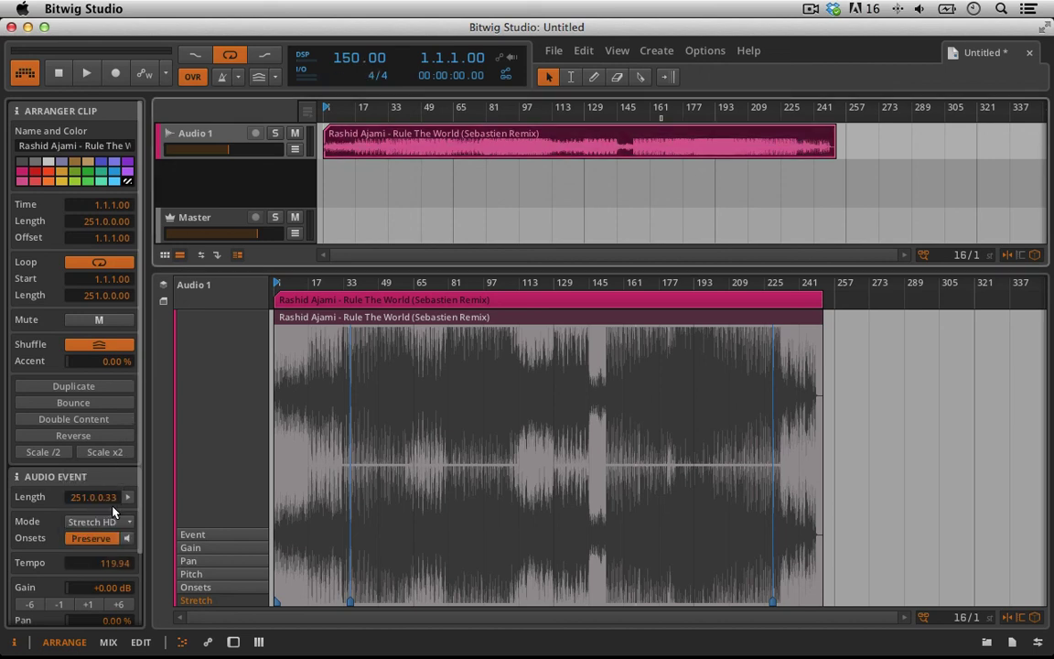
pyautogui.moveTo(357, 69); pyautogui.dragTo(357, 96)
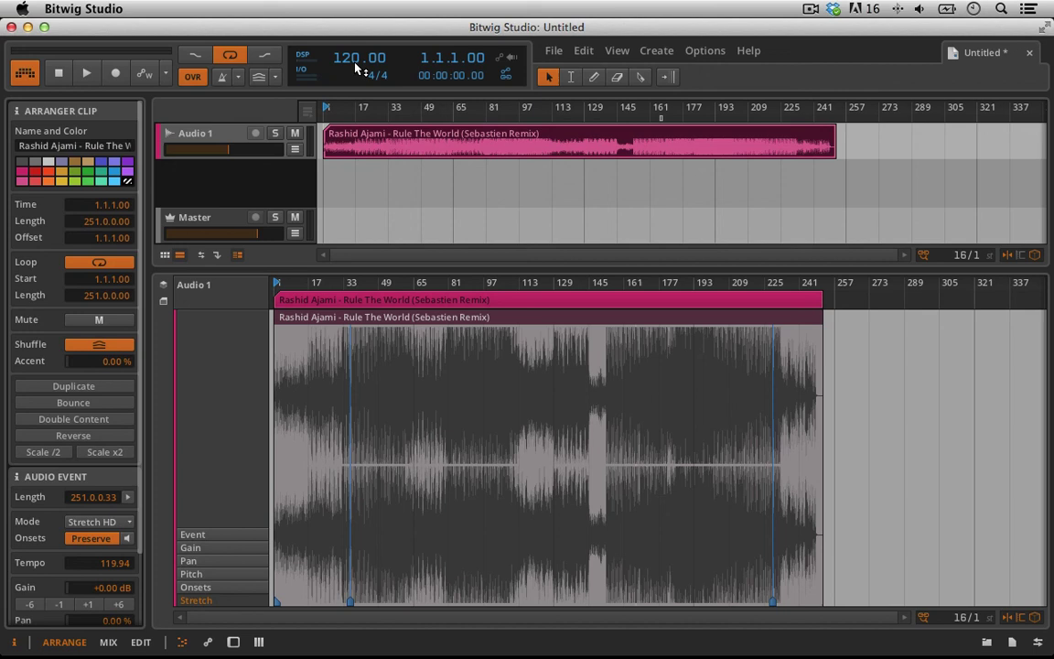
# - Play the song from bar 1 and vary the tempo up and down, slowing it to about 107 BPM
pyautogui.click(86, 73)
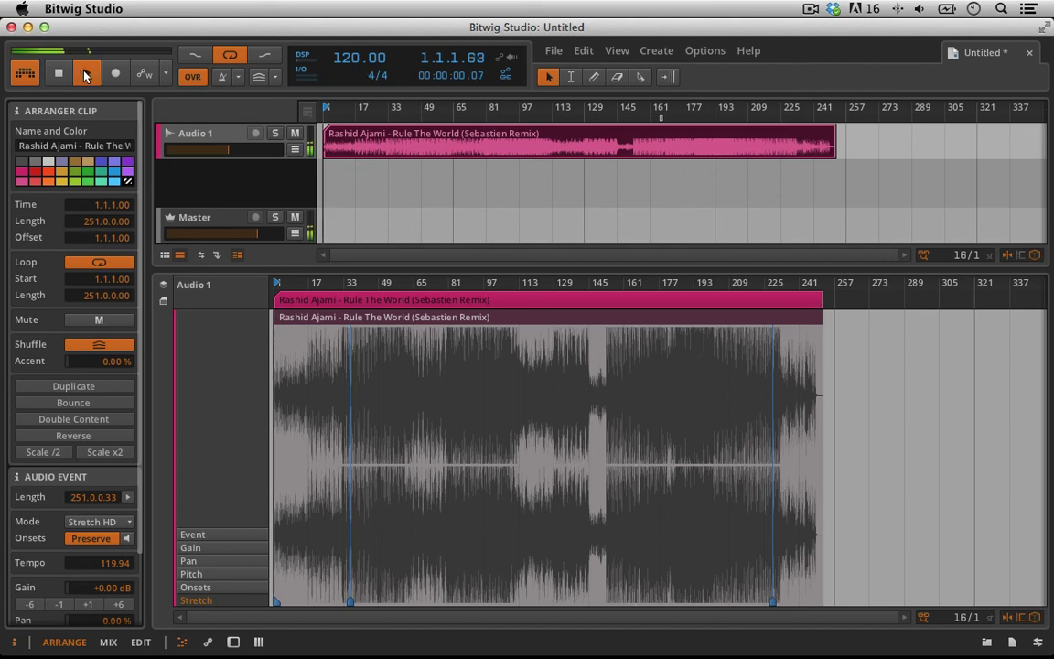
pyautogui.moveTo(348, 58); pyautogui.dragTo(347, 117)
pyautogui.scroll(-4, 363, 58)
pyautogui.scroll(19, 363, 57)
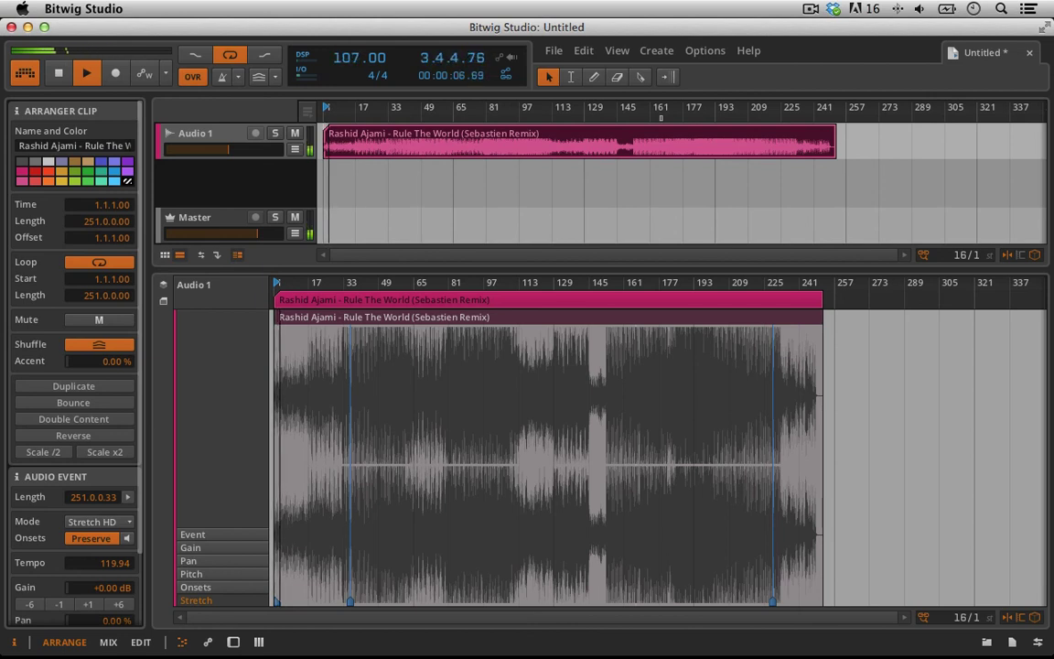
# - Play from bar 33 while sweeping the tempo between about 103 and 130 BPM, return it to 120 BPM, and stop playback
pyautogui.click(394, 107)
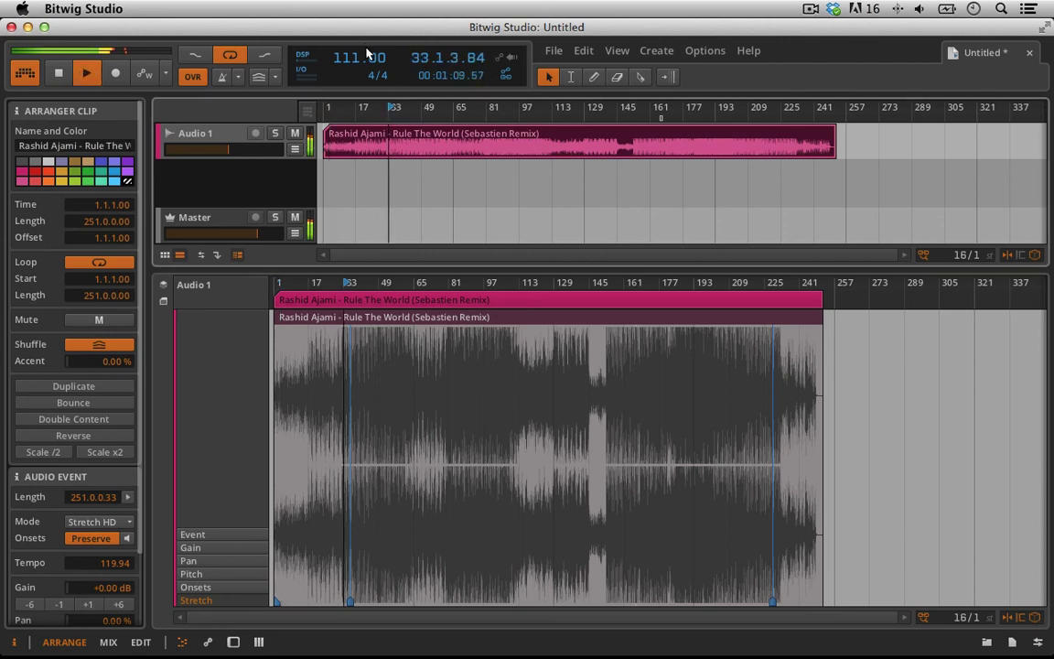
pyautogui.scroll(-10, 320, 53)
pyautogui.scroll(-4, 320, 53)
pyautogui.scroll(20, 320, 53)
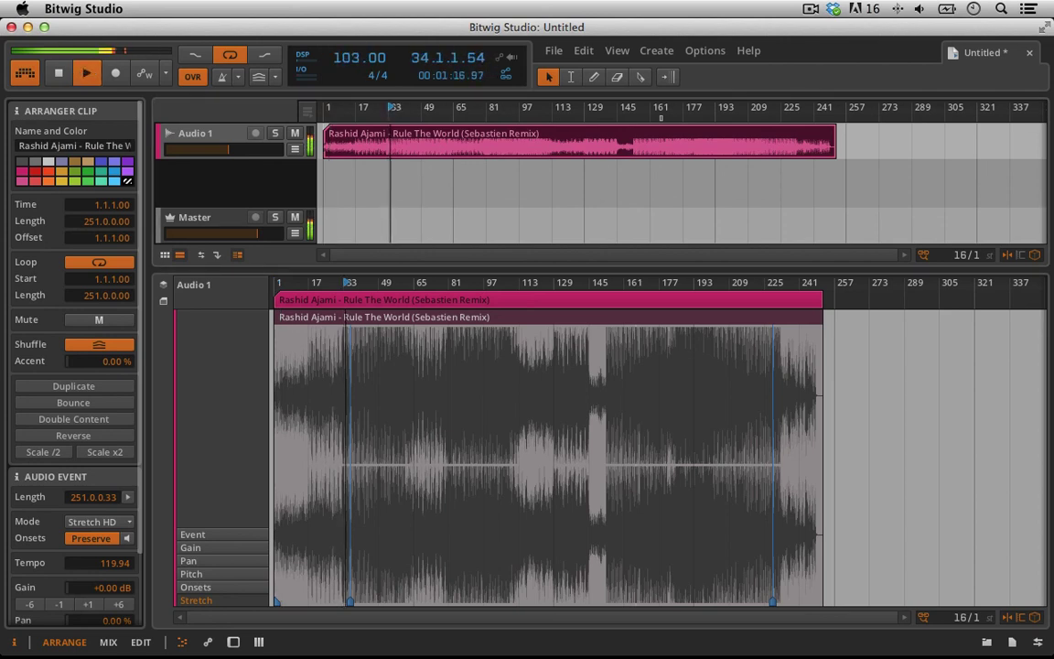
pyautogui.scroll(13, 320, 53)
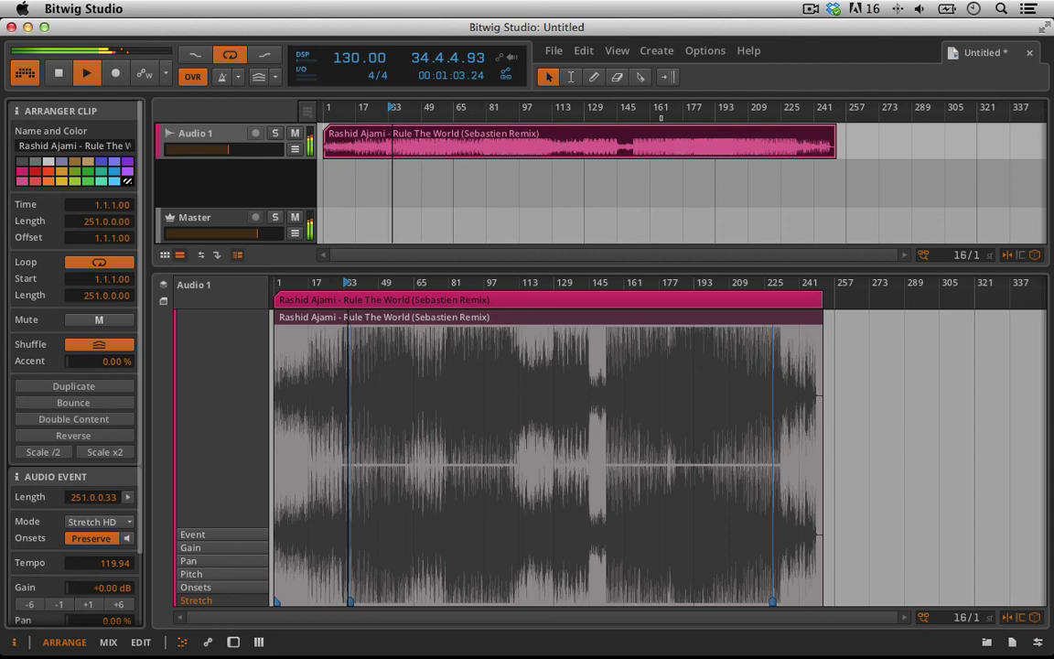
pyautogui.scroll(-19, 320, 53)
pyautogui.scroll(9, 359, 58)
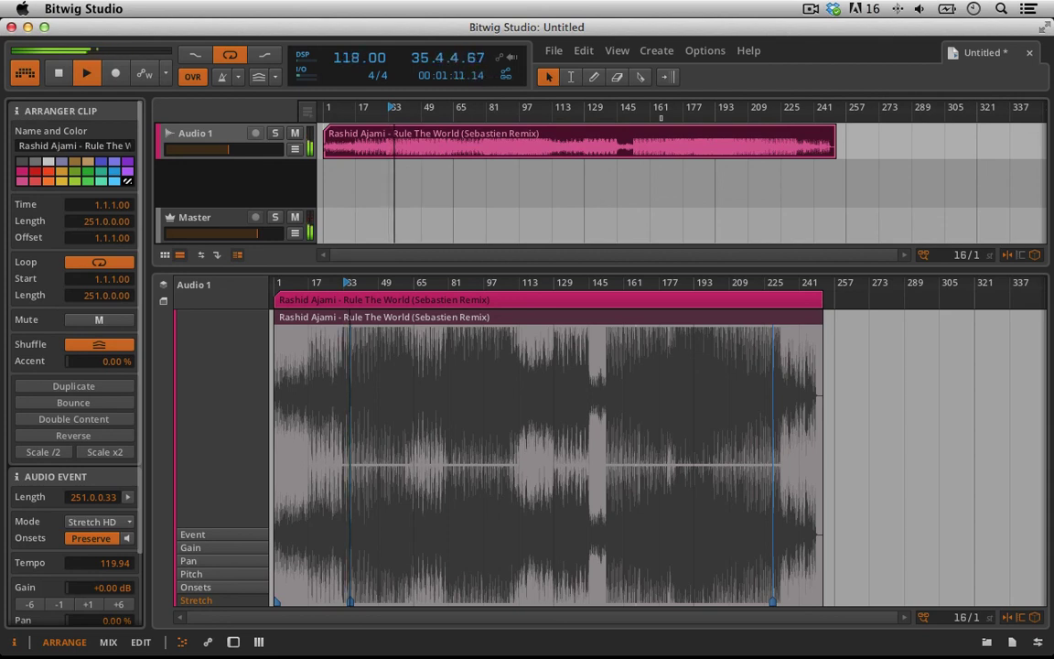
pyautogui.press('space')
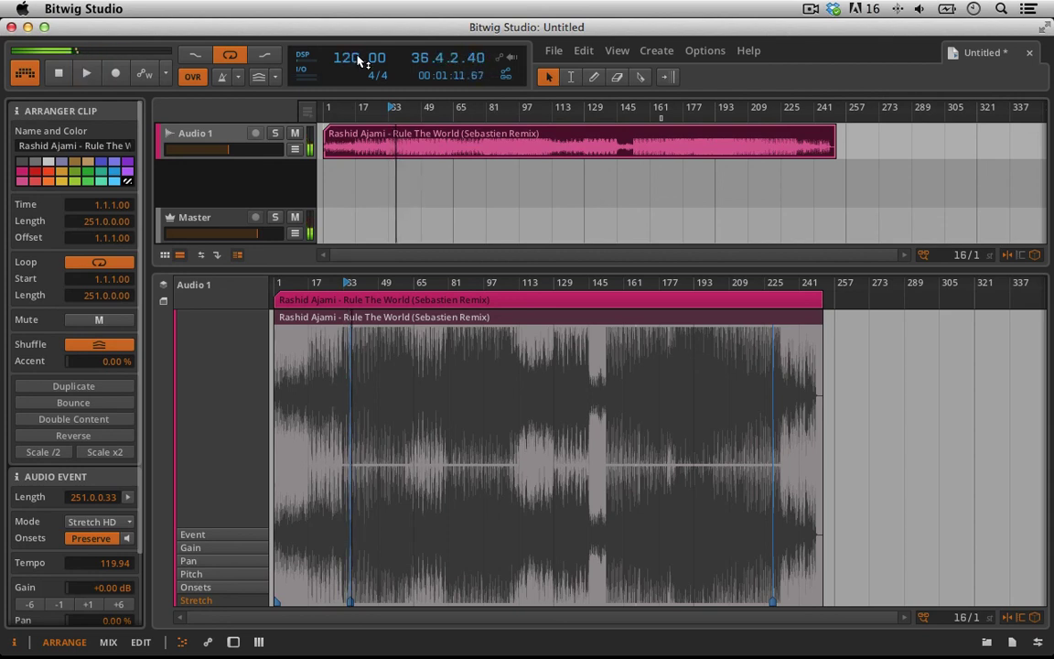